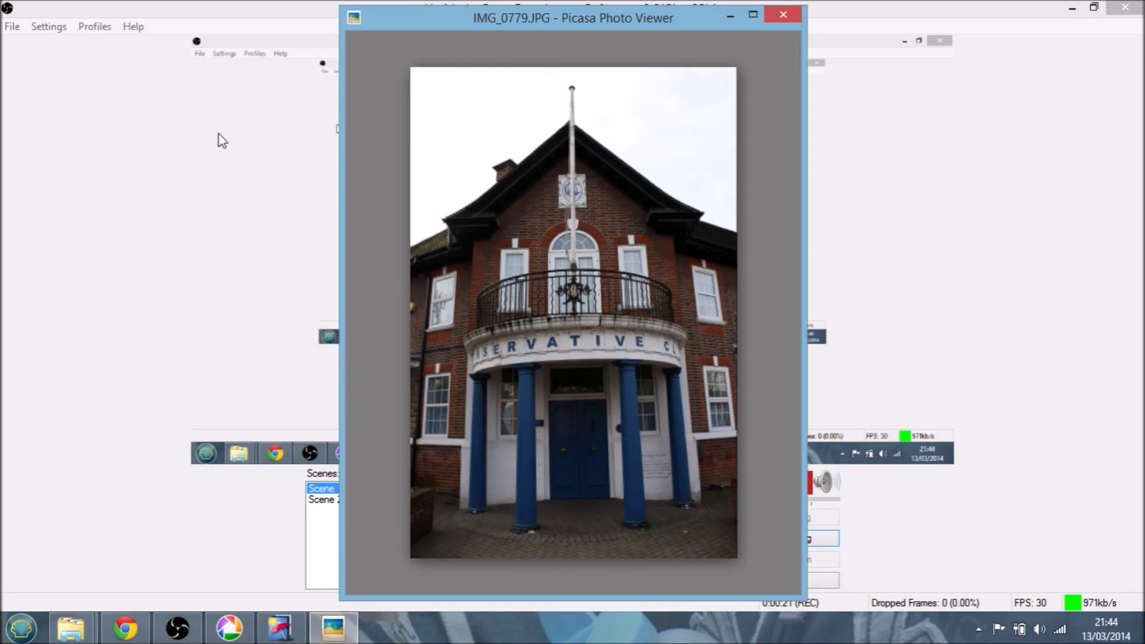
# Step: Compare brackets IMG_0779, IMG_0780 and IMG_0781 in Picasa, ending on the bright IMG_0781
pyautogui.moveTo(621, 425)
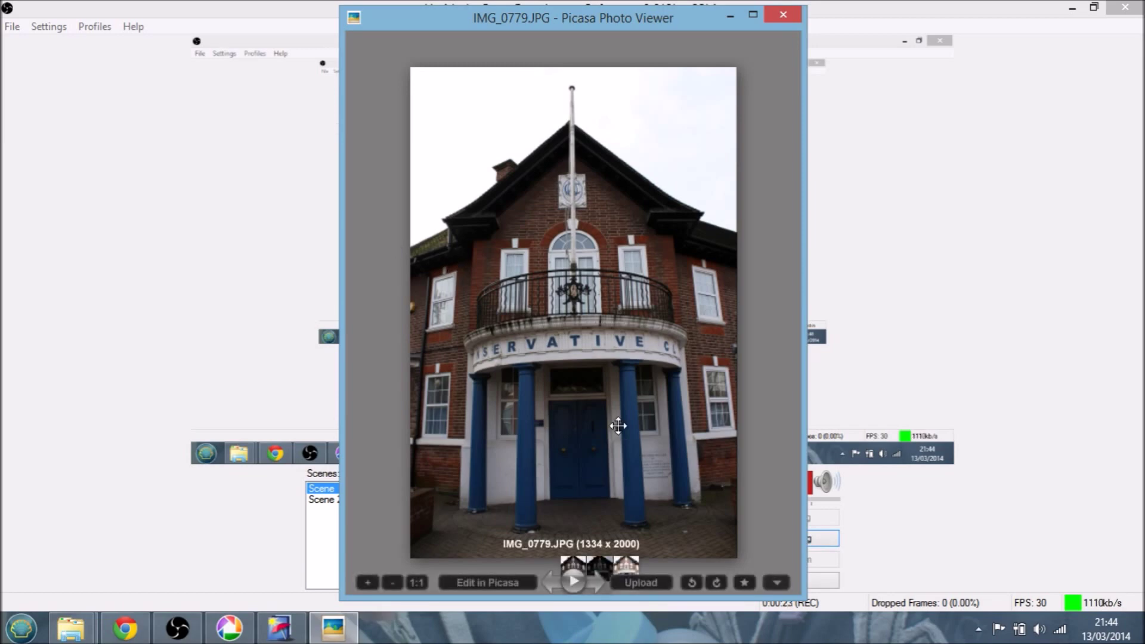
pyautogui.click(595, 584)
pyautogui.click(594, 584)
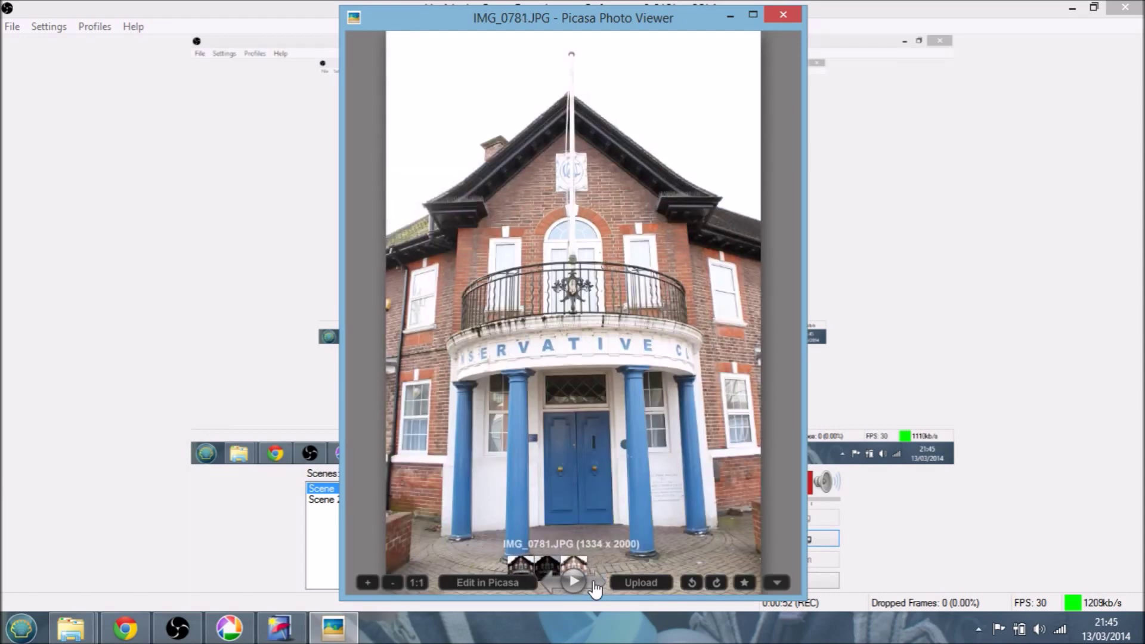
pyautogui.click(549, 585)
pyautogui.click(550, 585)
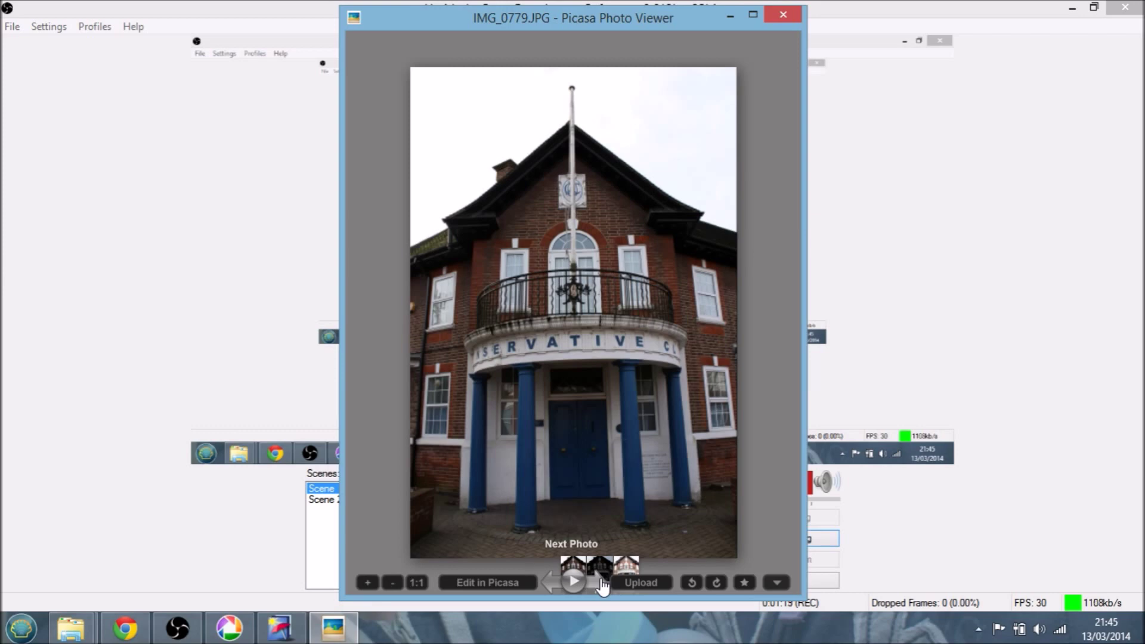
pyautogui.click(602, 584)
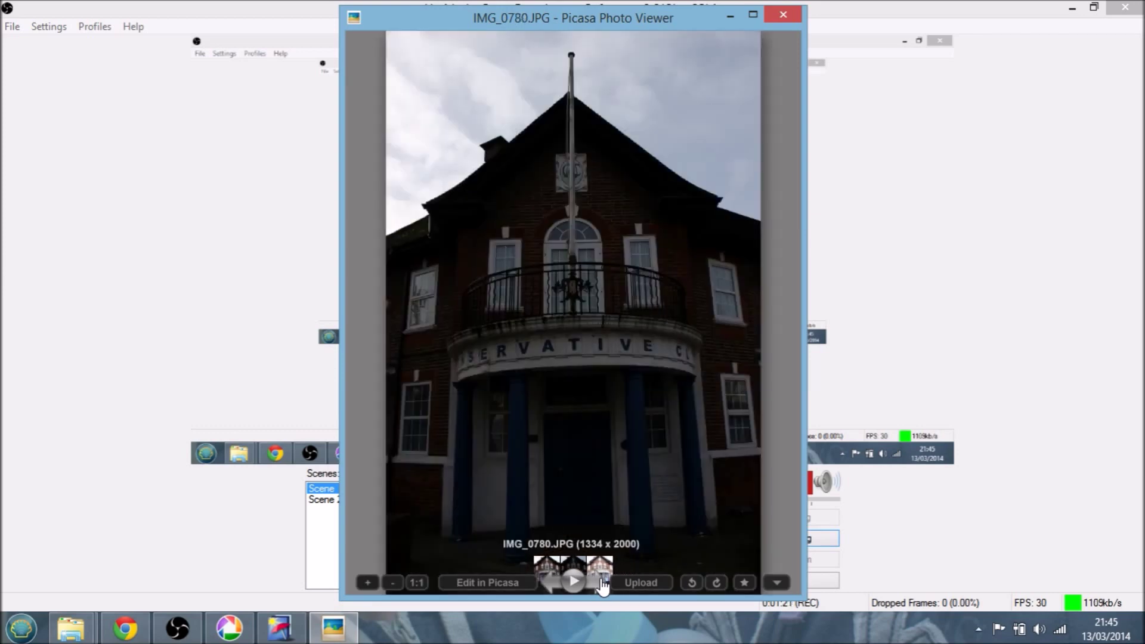
pyautogui.click(602, 584)
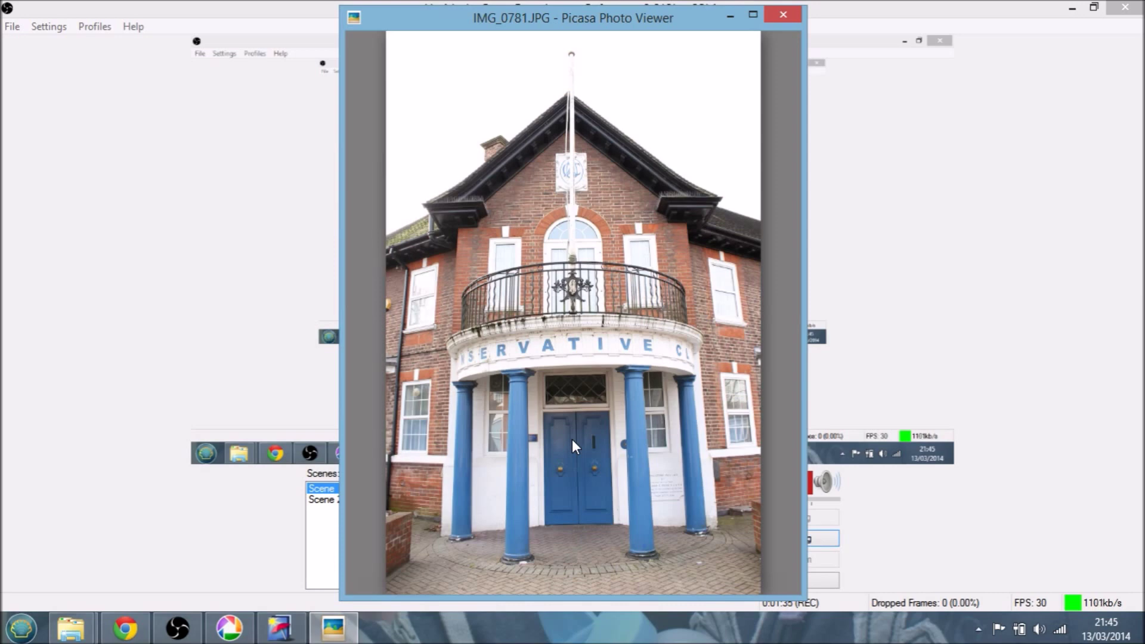
pyautogui.click(279, 631)
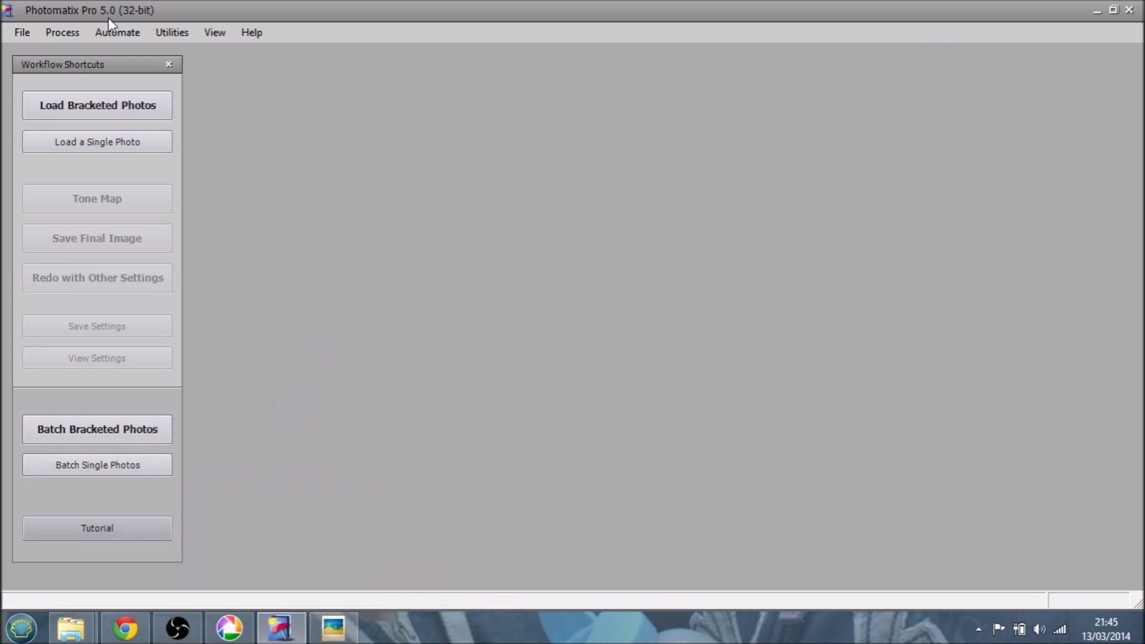
# Step: Add IMG_0779, IMG_0780 and IMG_0781 from the '20140209 flower macro los high st' folder as brackets
pyautogui.click(127, 110)
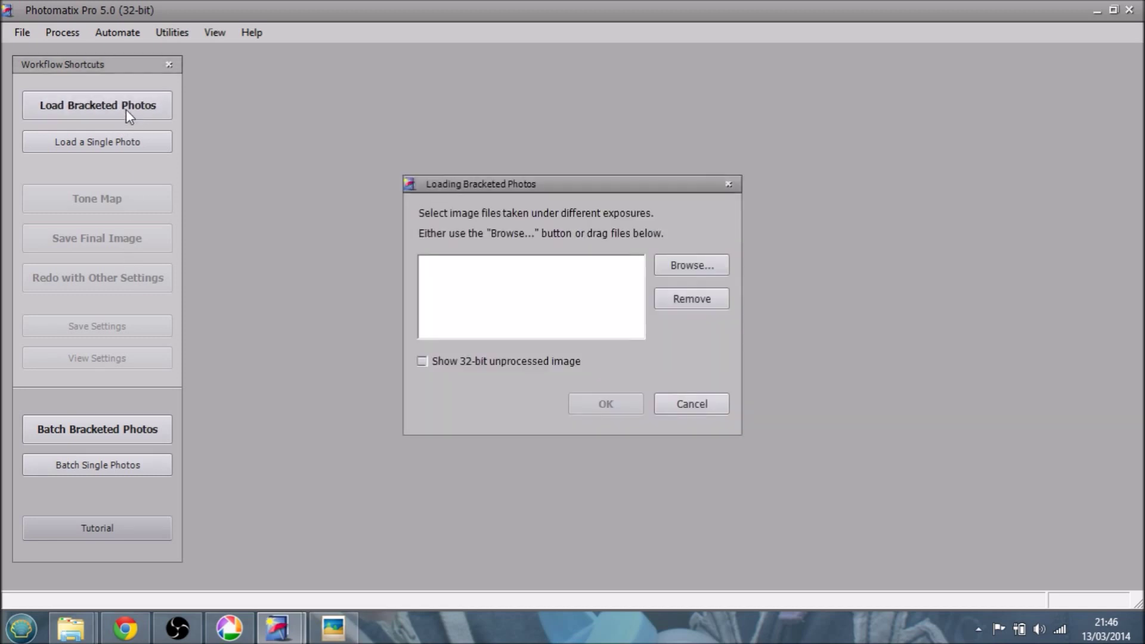
pyautogui.click(689, 266)
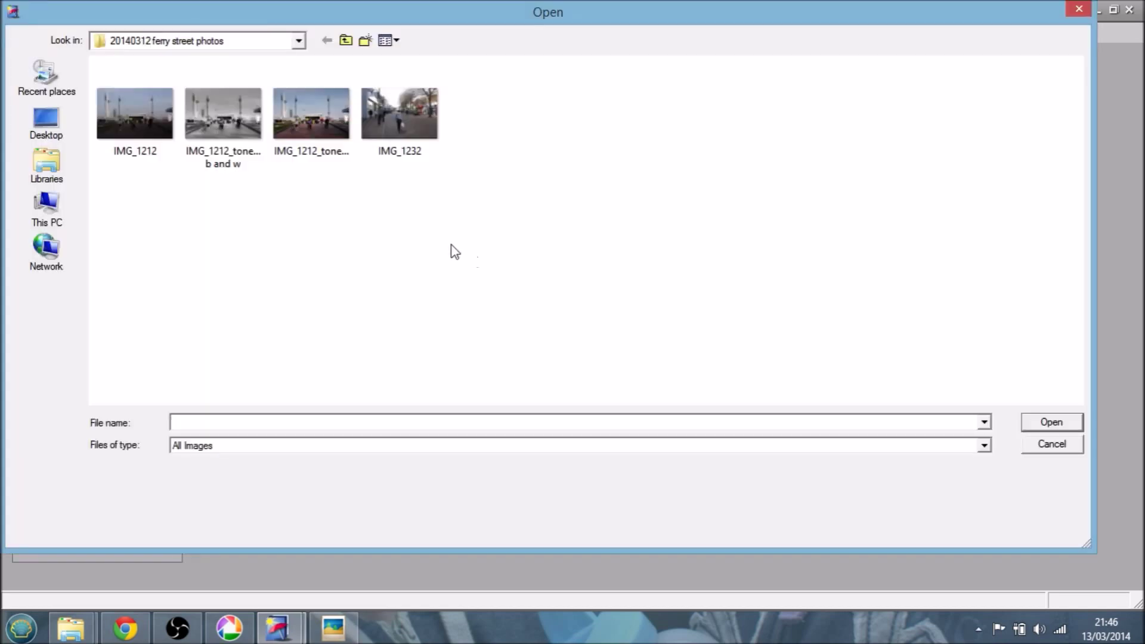
pyautogui.click(345, 42)
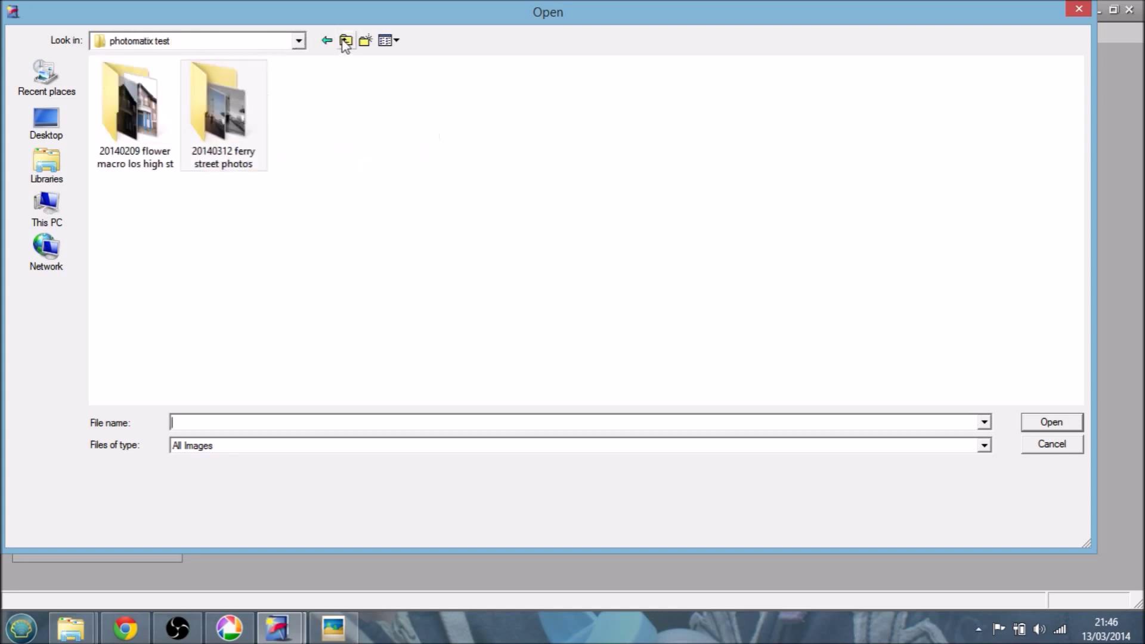
pyautogui.doubleClick(132, 112)
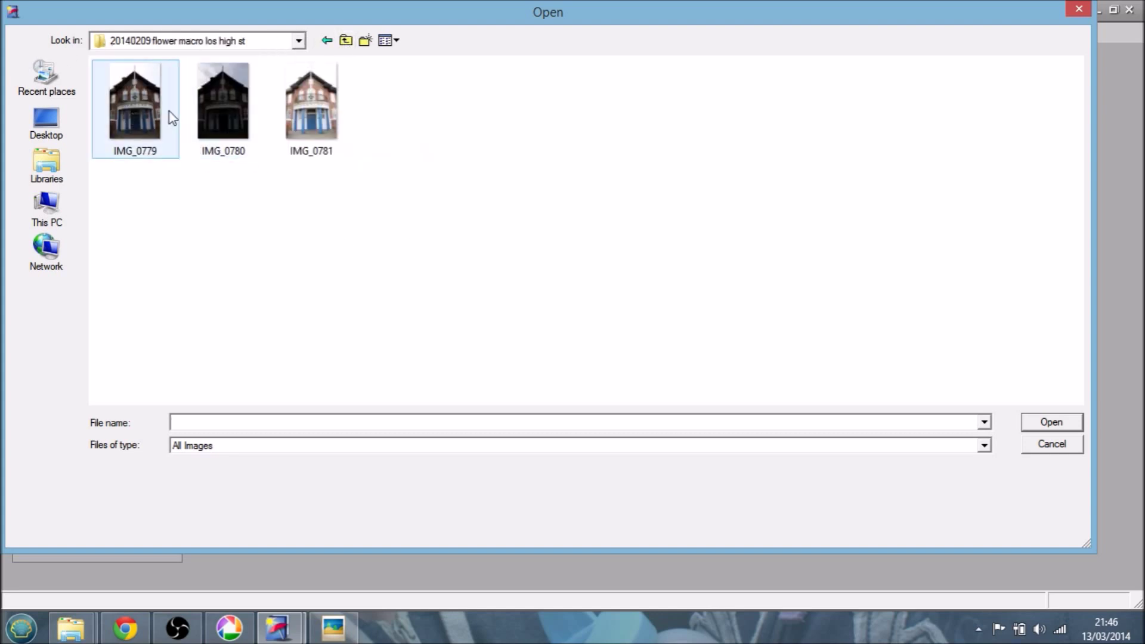
pyautogui.click(151, 106)
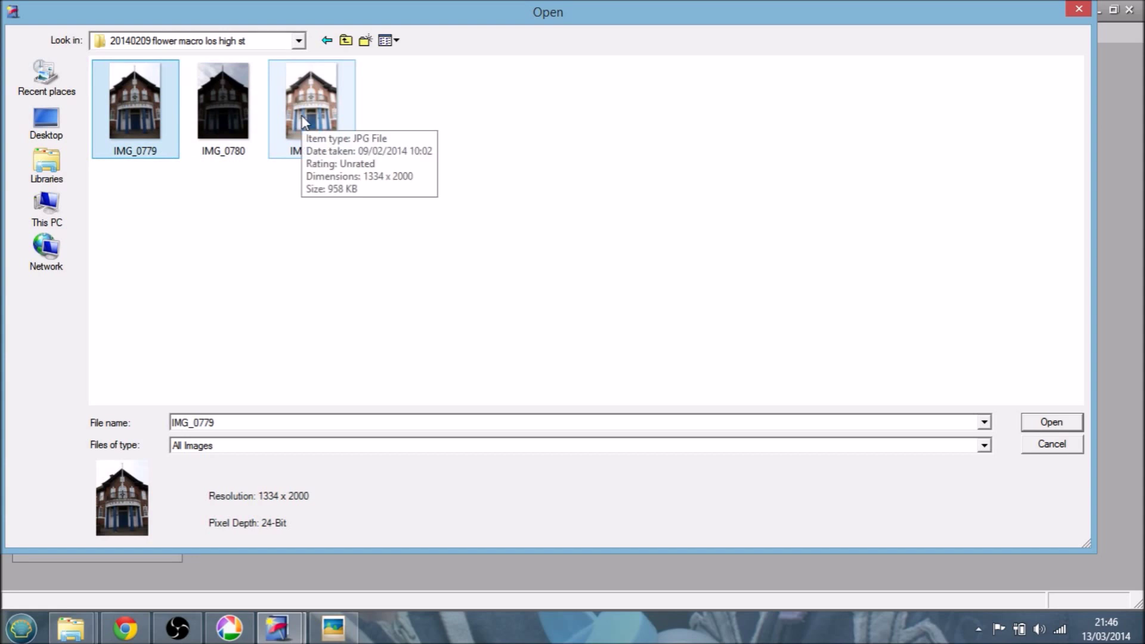
pyautogui.keyDown('shift'); pyautogui.click(304, 122); pyautogui.keyUp('shift')
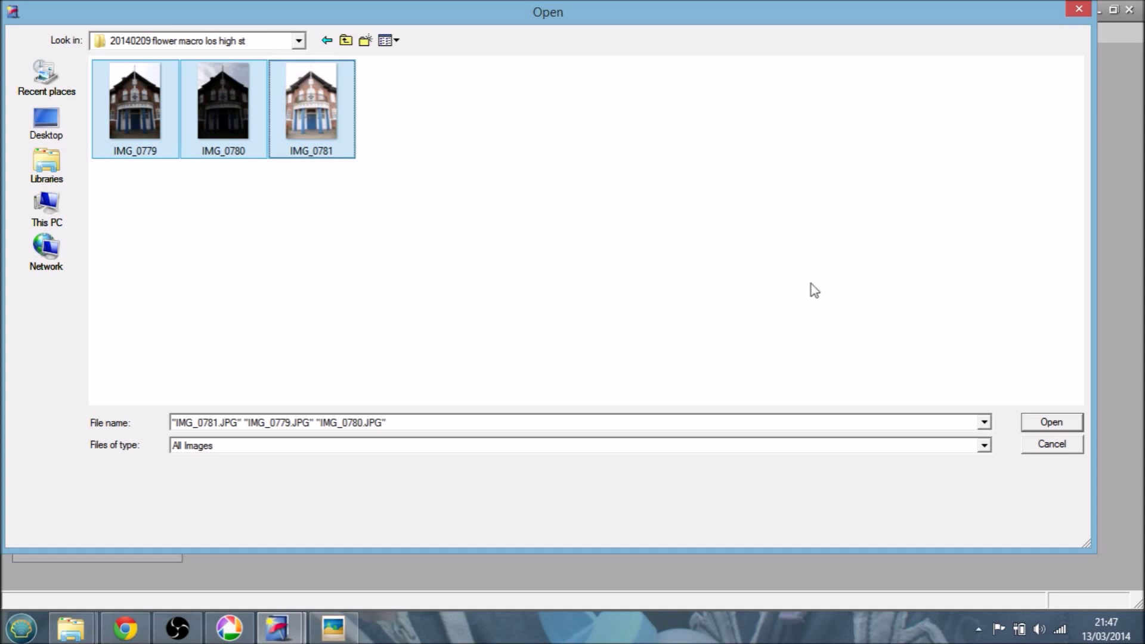
pyautogui.click(1050, 422)
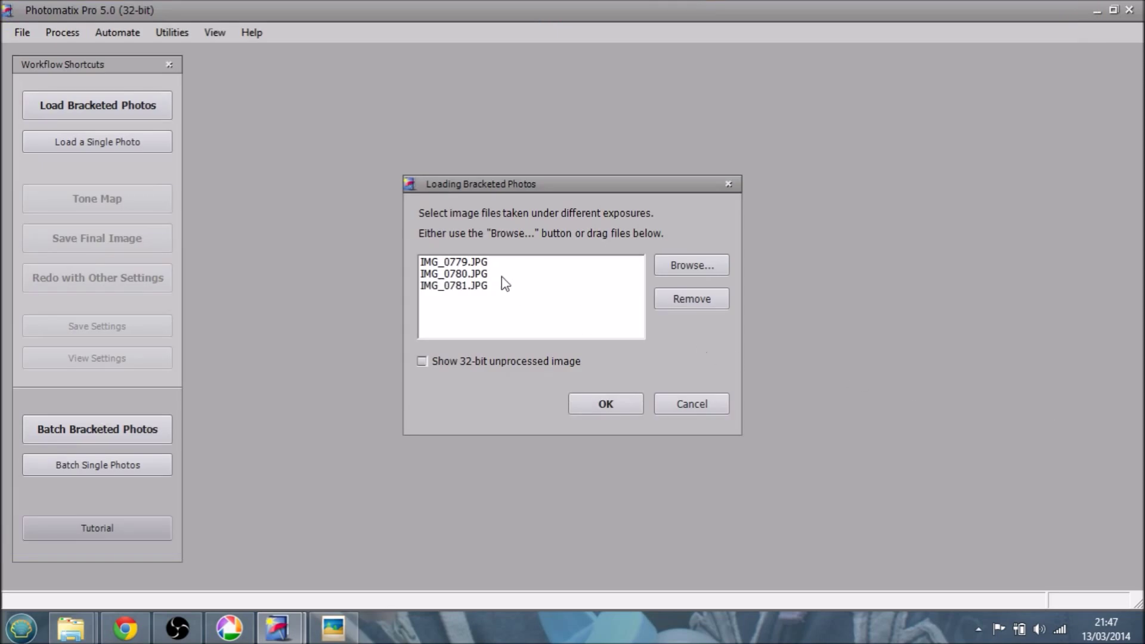
# Step: Confirm the three brackets and keep ghost removal on with alignment, noise and chromatic-aberration reduction
pyautogui.click(614, 405)
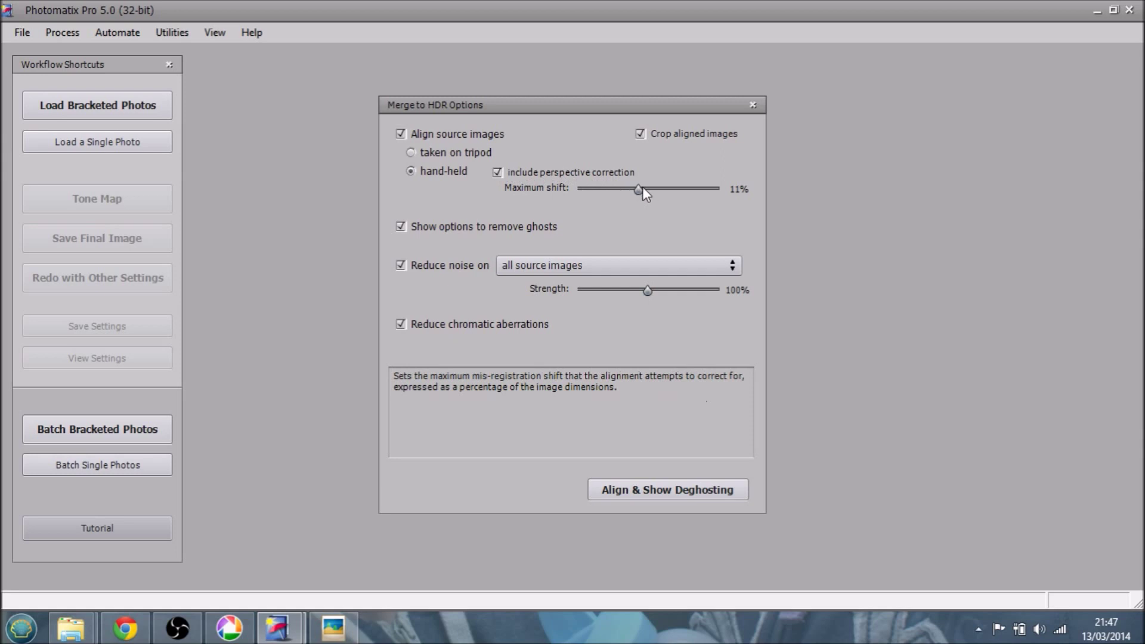
pyautogui.click(400, 226)
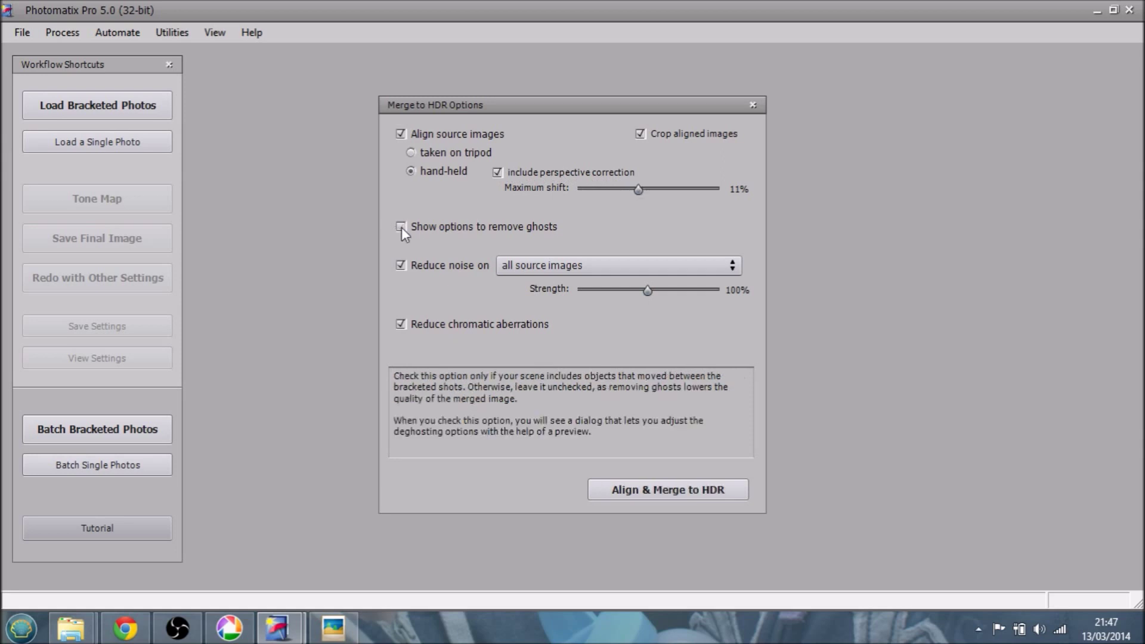
pyautogui.click(401, 227)
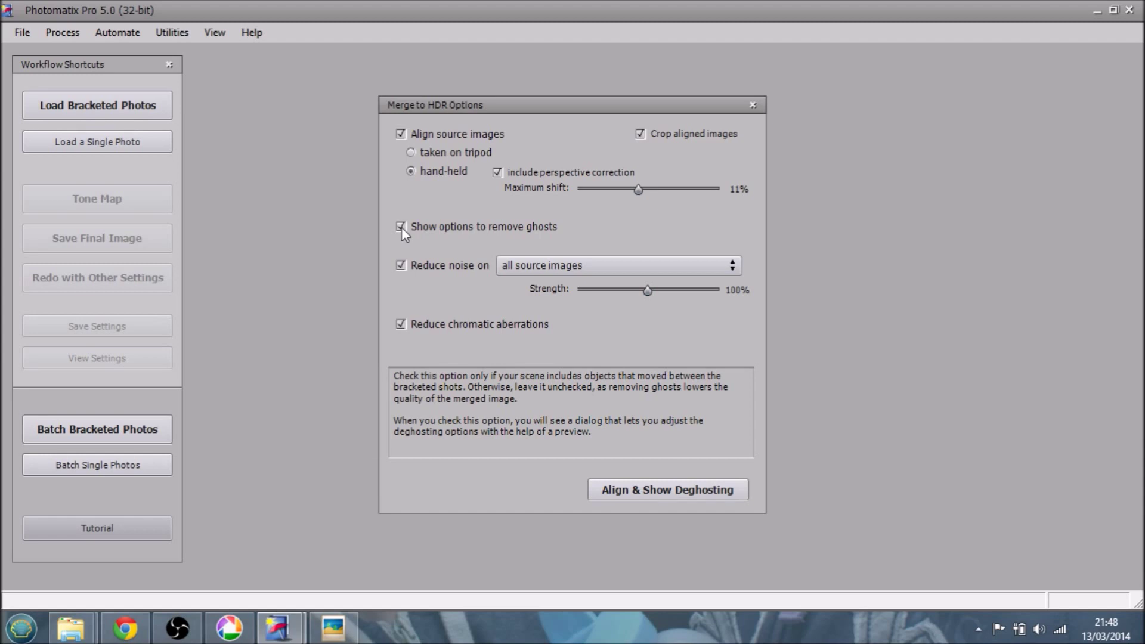
pyautogui.click(400, 226)
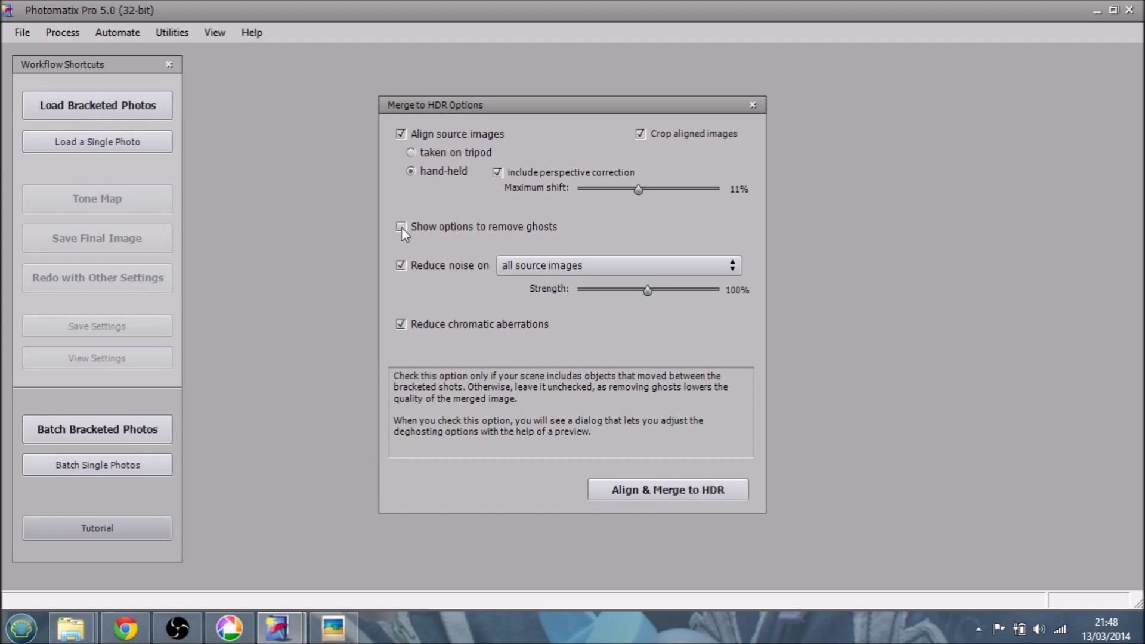
pyautogui.click(400, 227)
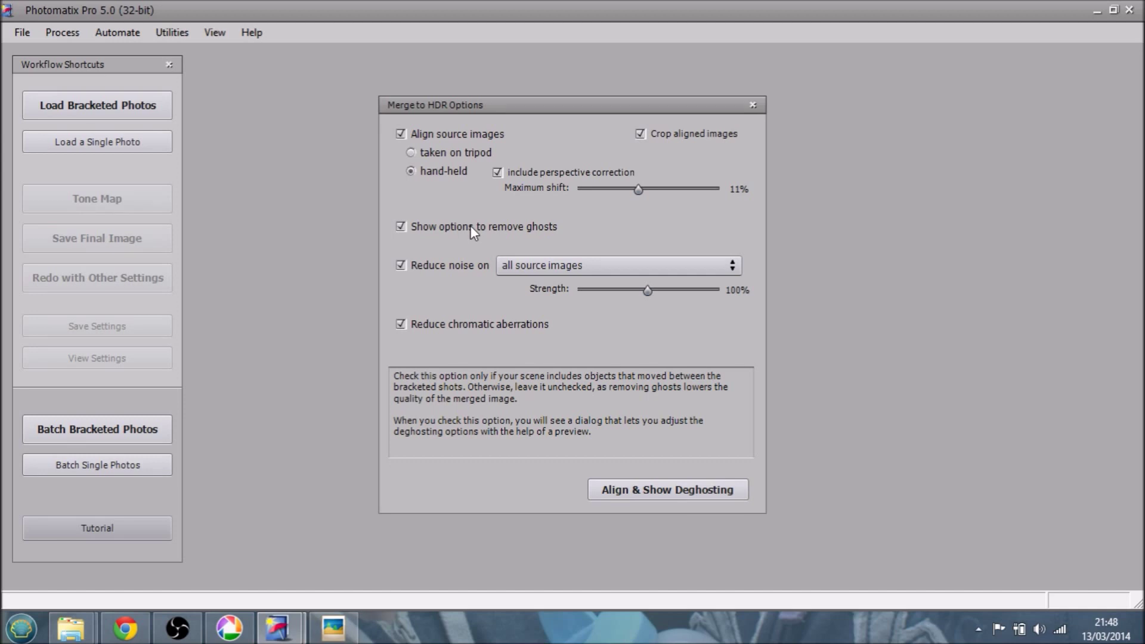
pyautogui.moveTo(465, 270)
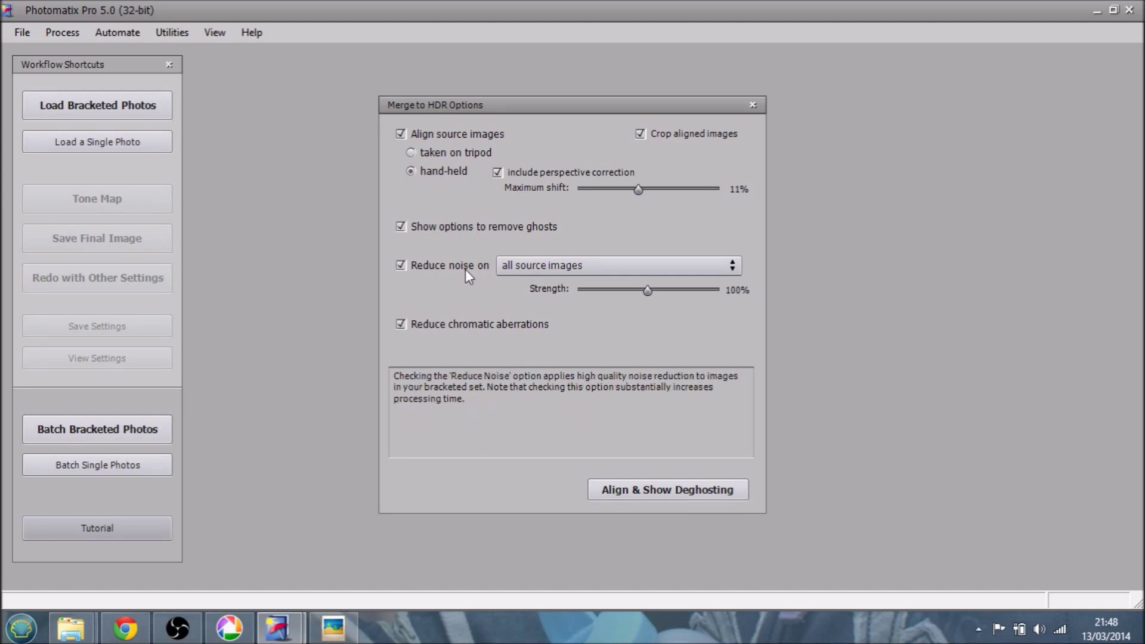
pyautogui.moveTo(434, 318)
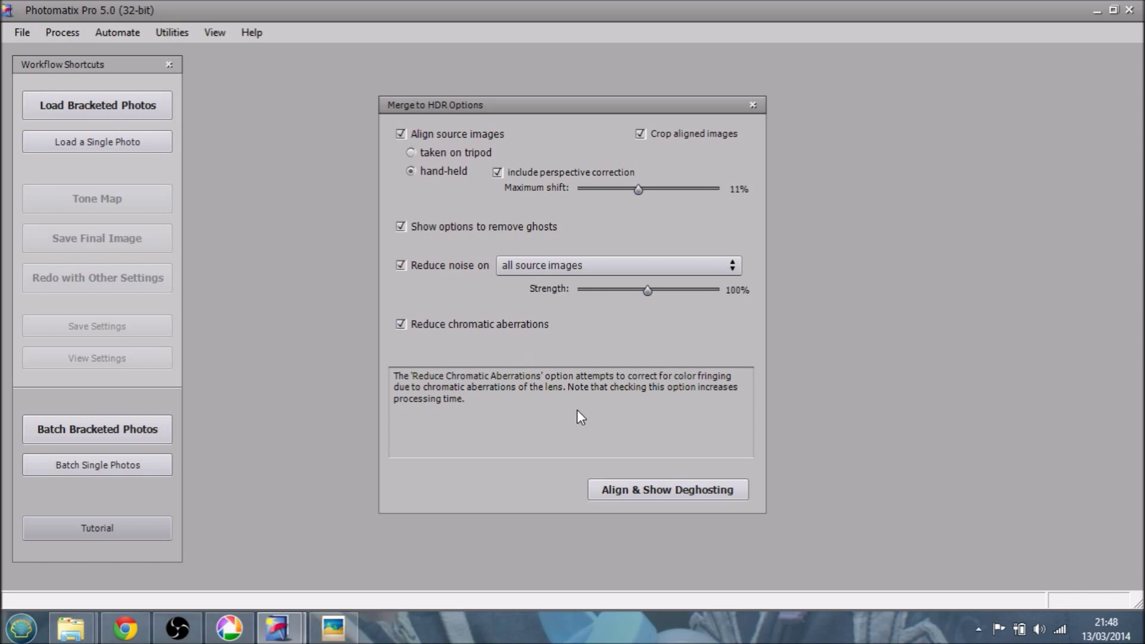
# Step: Align the brackets and choose the 1/40s exposure as the deghosting base photo
pyautogui.click(654, 490)
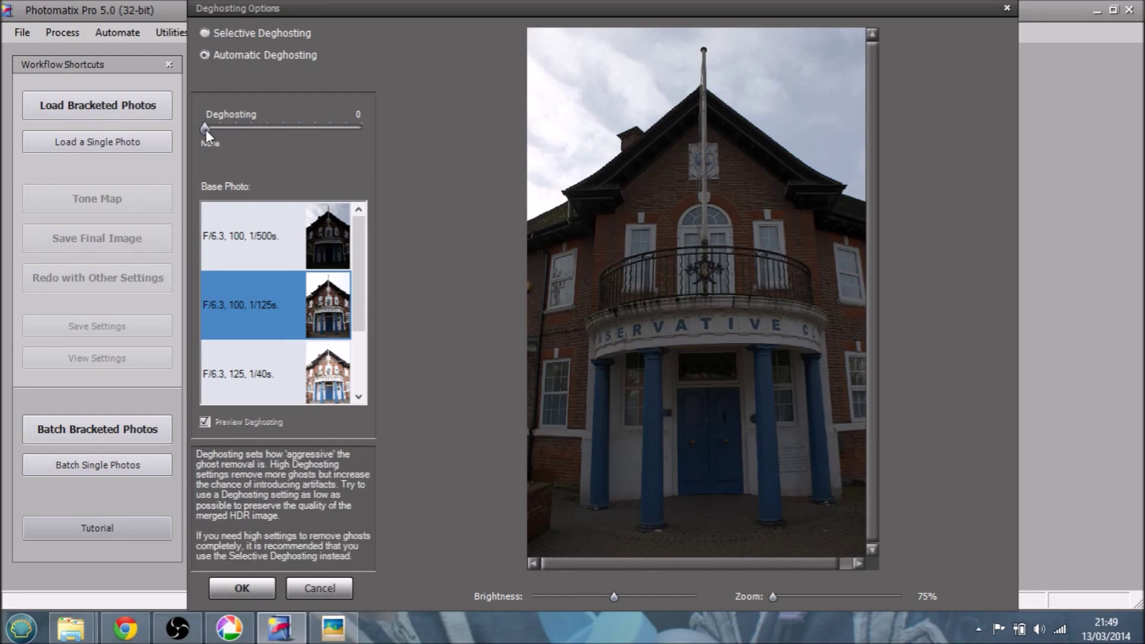
pyautogui.moveTo(204, 130)
pyautogui.mouseDown()
pyautogui.moveTo(245, 134)
pyautogui.moveTo(223, 131)
pyautogui.mouseUp()
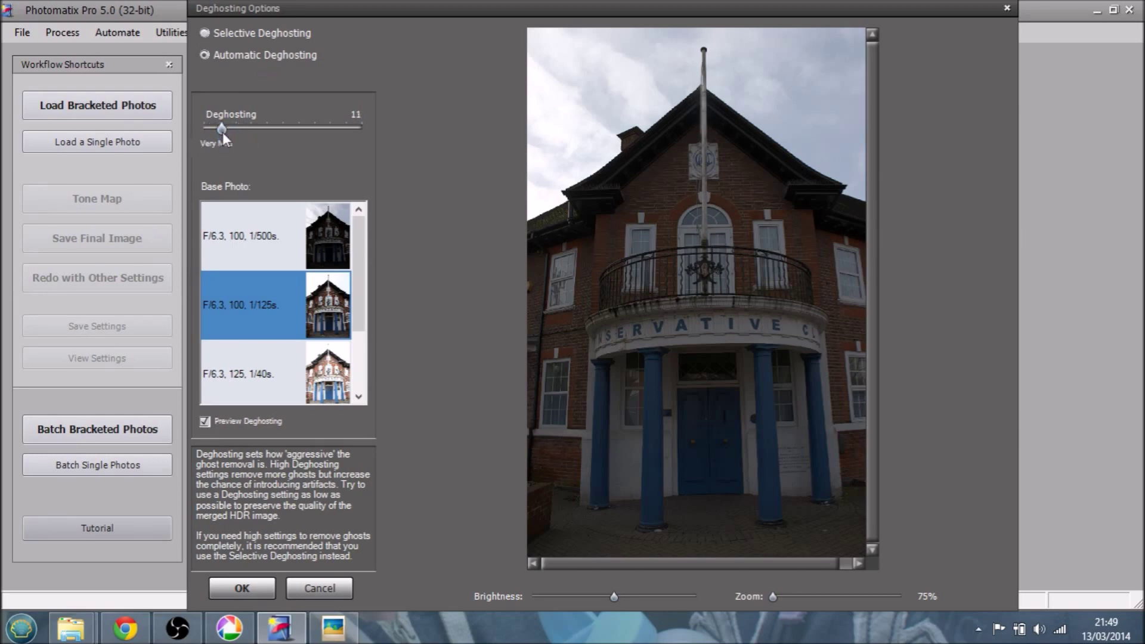
pyautogui.click(232, 130)
pyautogui.click(267, 128)
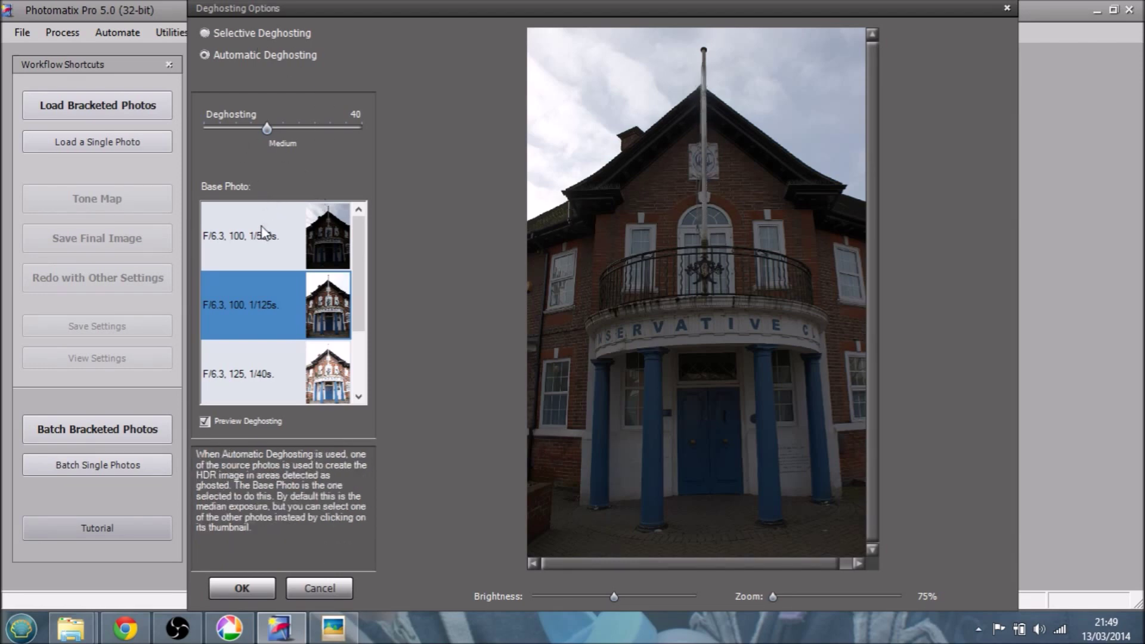
pyautogui.click(260, 265)
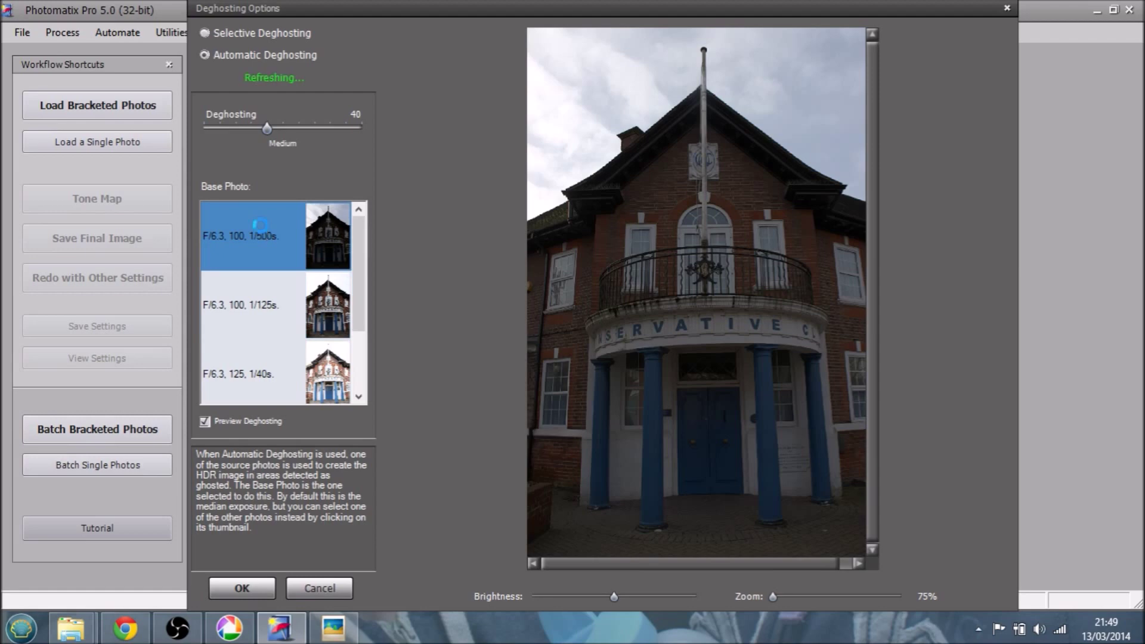
pyautogui.click(258, 304)
pyautogui.click(263, 342)
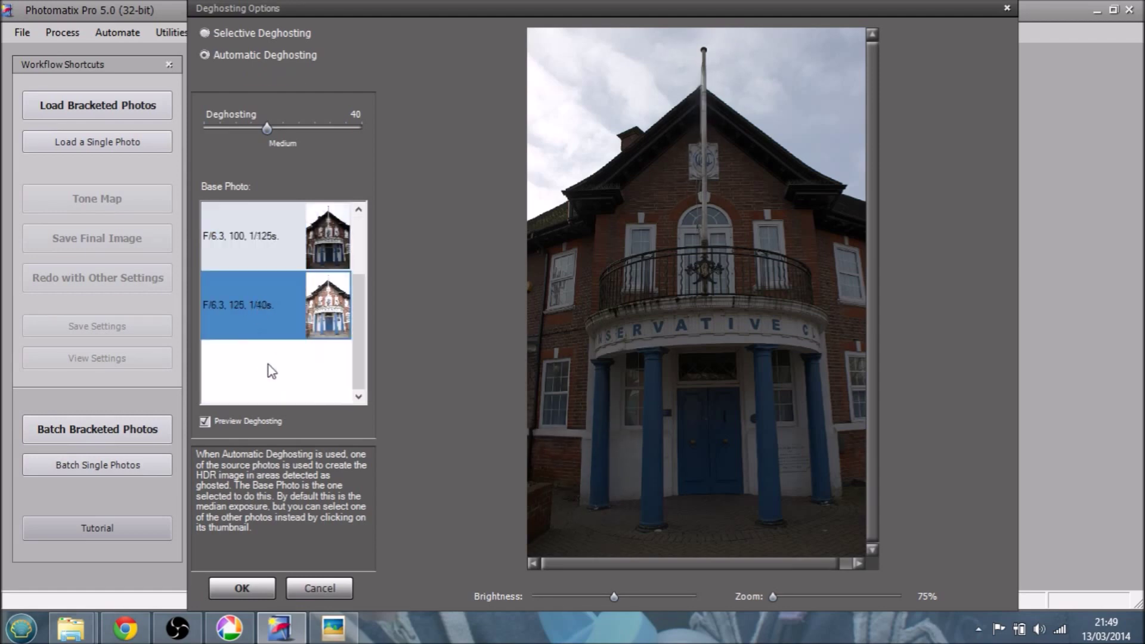
pyautogui.click(277, 247)
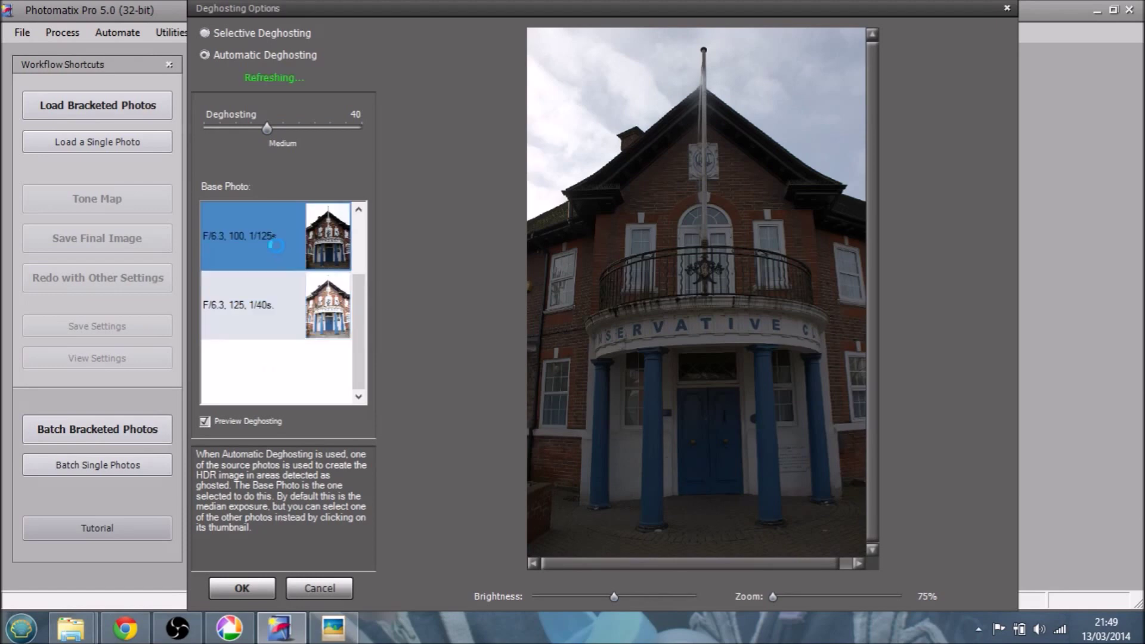
pyautogui.click(281, 318)
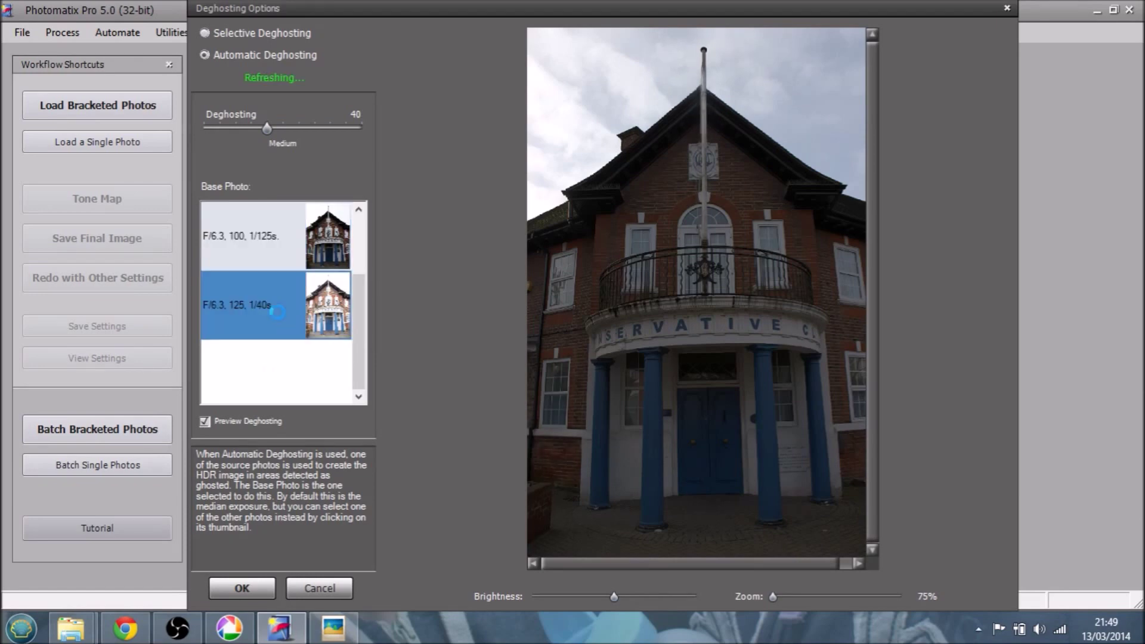
pyautogui.moveTo(355, 306); pyautogui.dragTo(350, 238)
# Step: Set automatic deghosting strength to 33 (Mild) and merge the brackets into HDR
pyautogui.moveTo(266, 136)
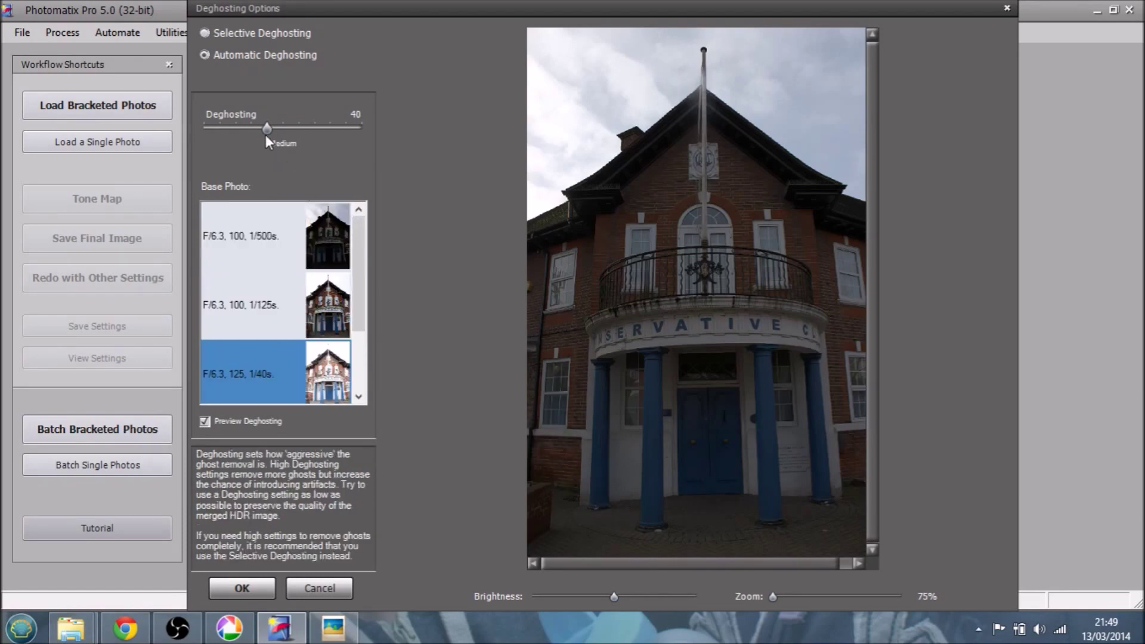
pyautogui.click(211, 126)
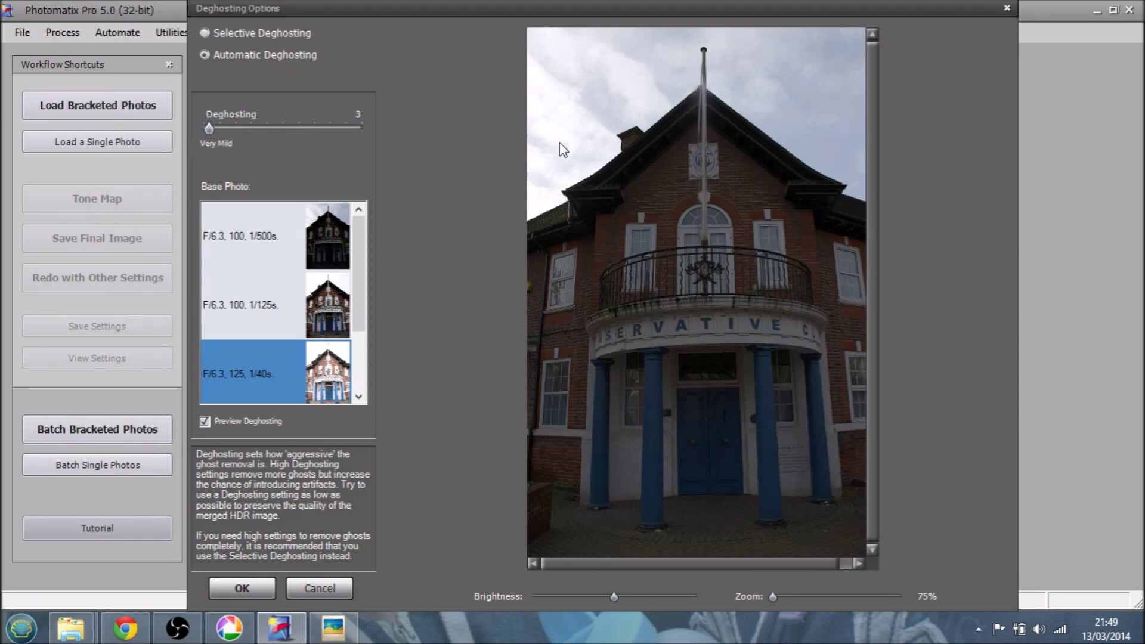
pyautogui.click(283, 126)
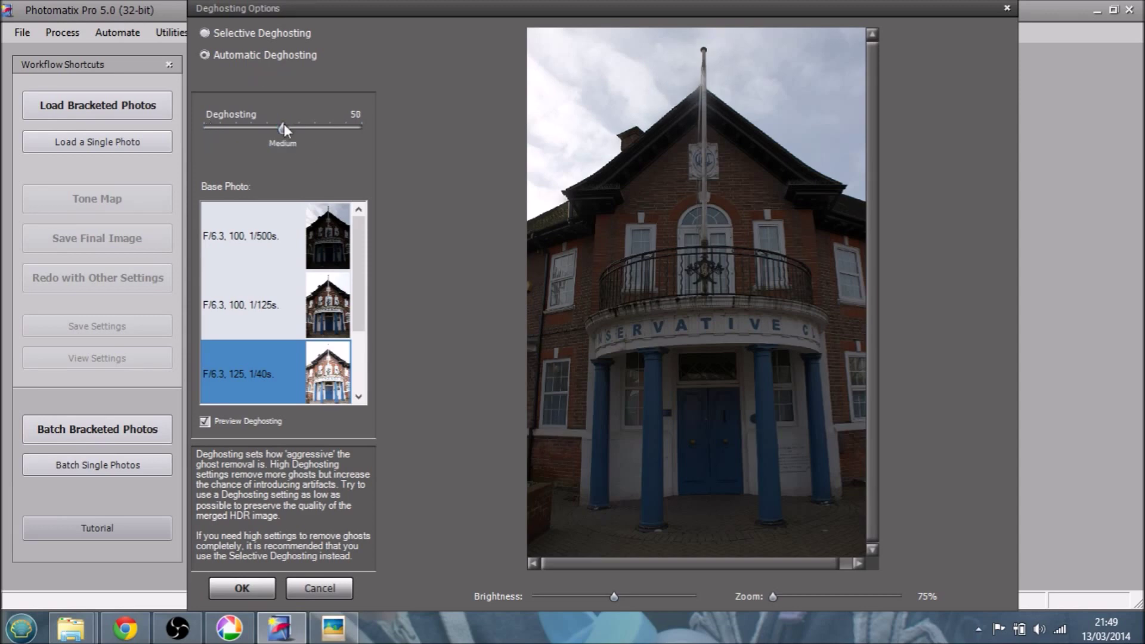
pyautogui.click(307, 127)
pyautogui.click(256, 127)
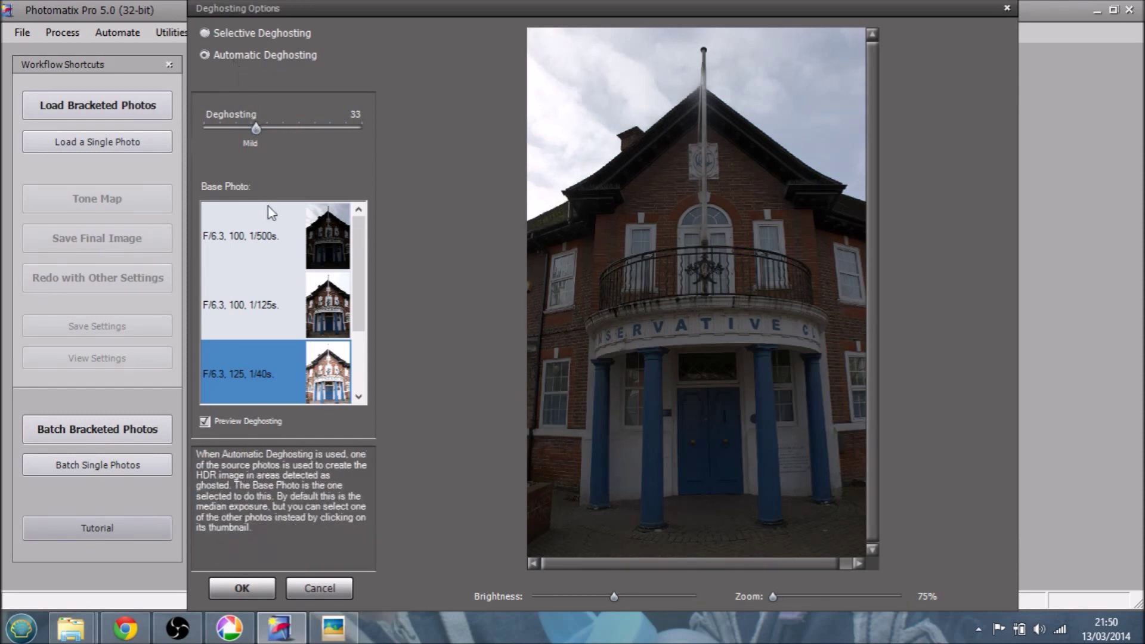
pyautogui.click(249, 587)
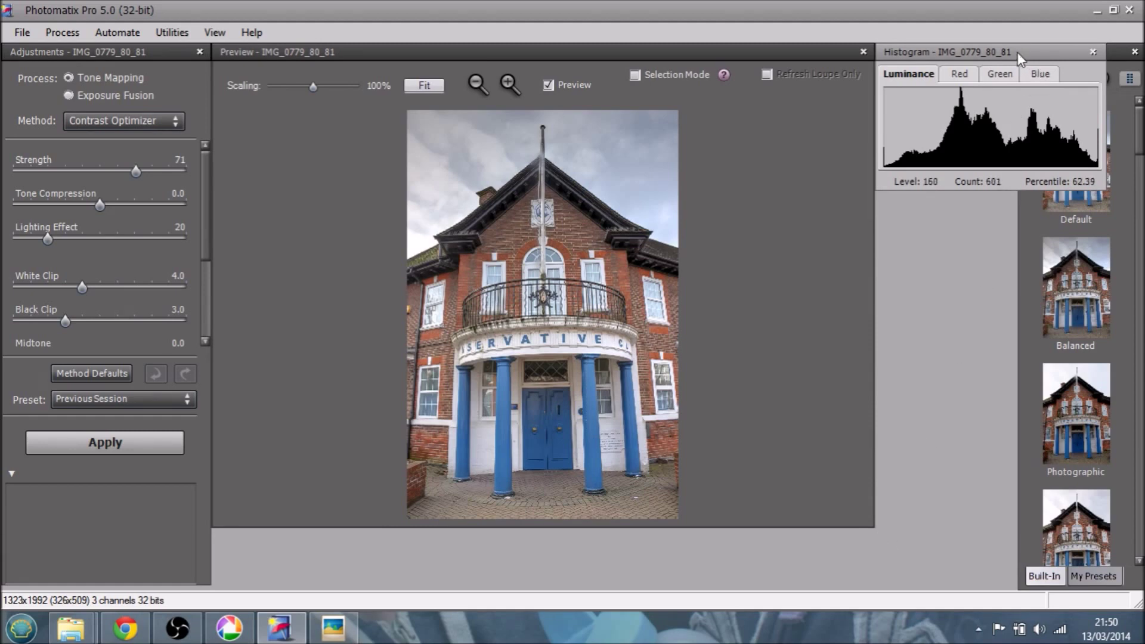
# Step: Close the Histogram panel, fit the building in the preview, and apply the Default preset
pyautogui.moveTo(1021, 58); pyautogui.dragTo(873, 132)
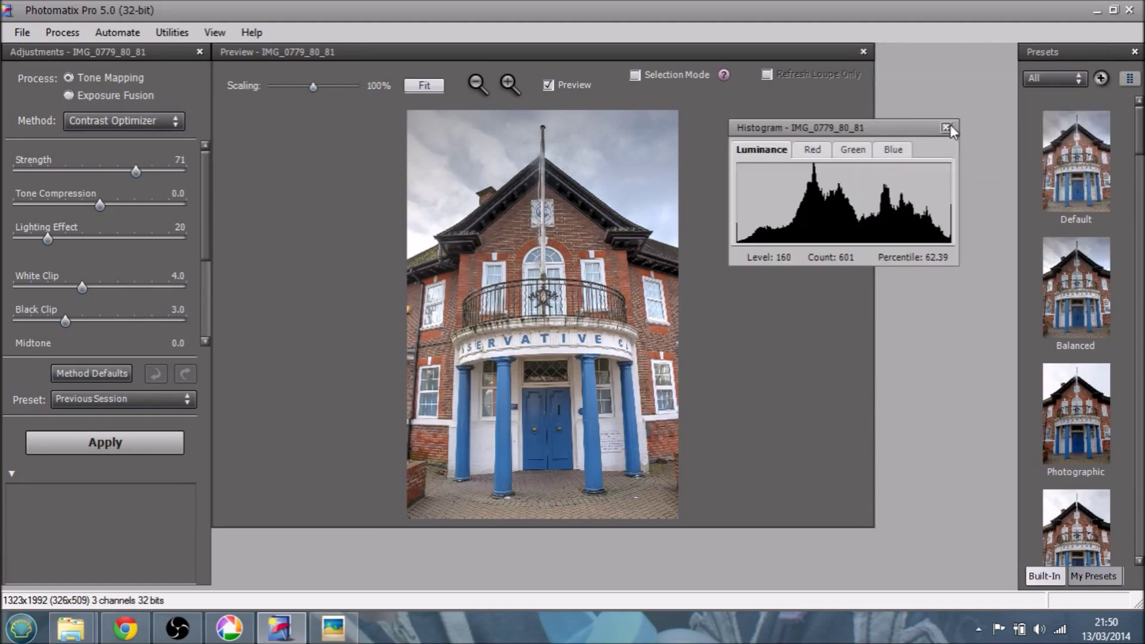
pyautogui.click(946, 127)
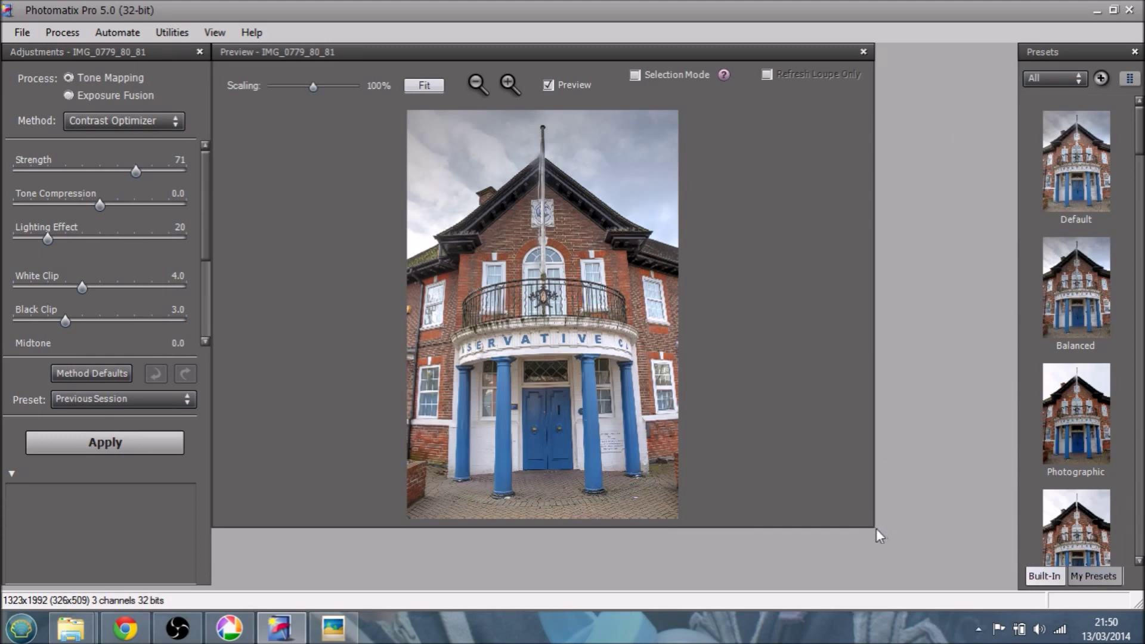
pyautogui.moveTo(875, 528); pyautogui.dragTo(1016, 592)
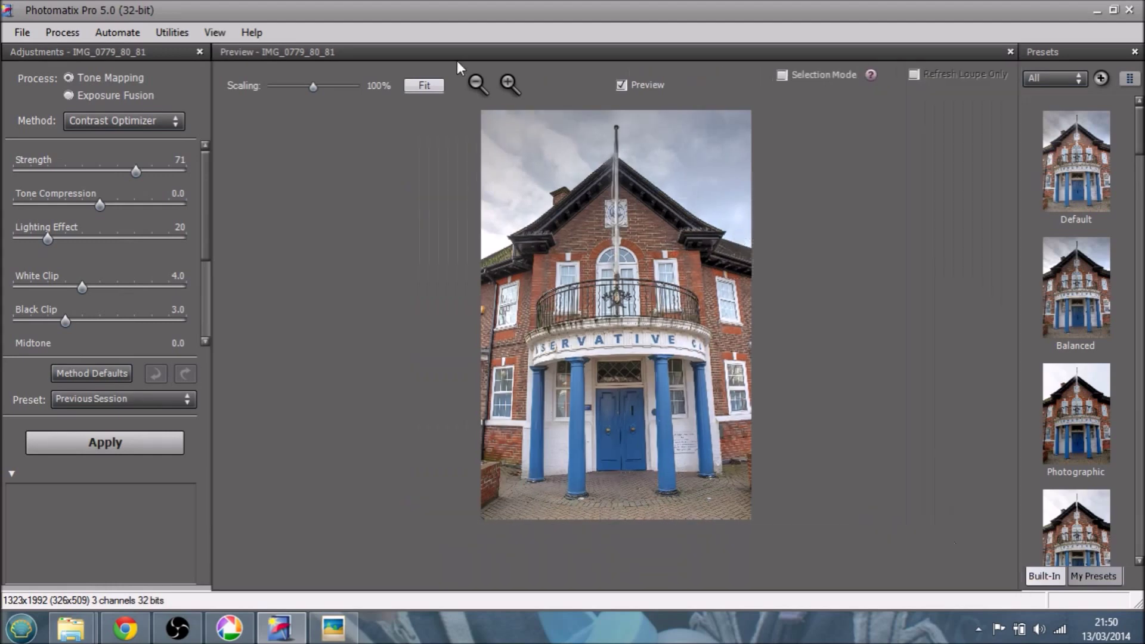
pyautogui.click(424, 86)
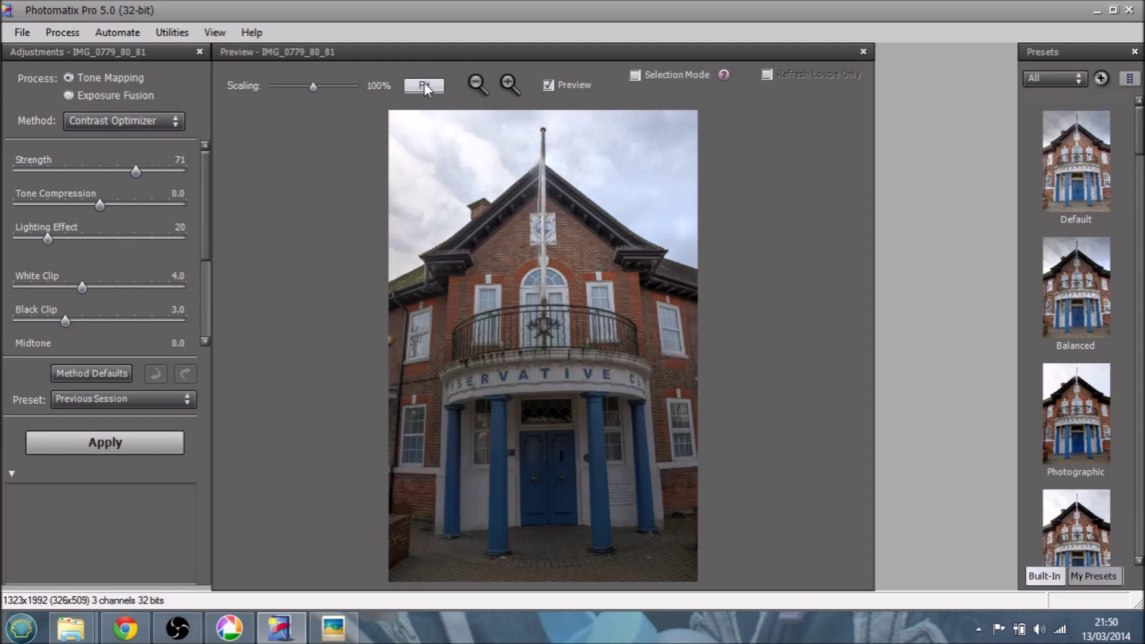
pyautogui.click(1083, 173)
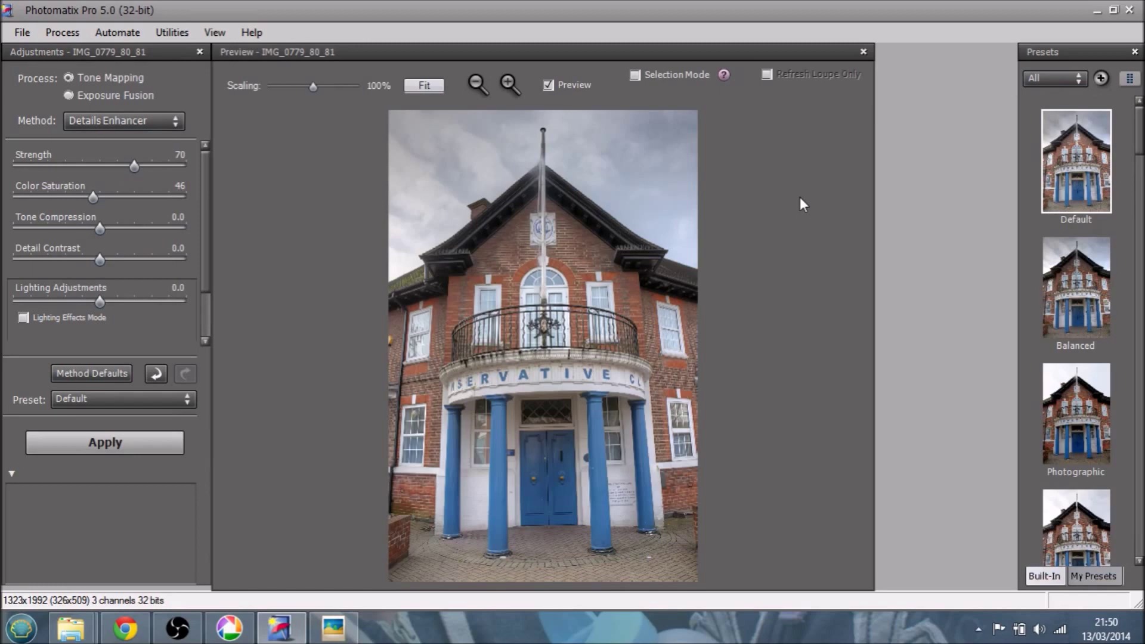
pyautogui.click(547, 85)
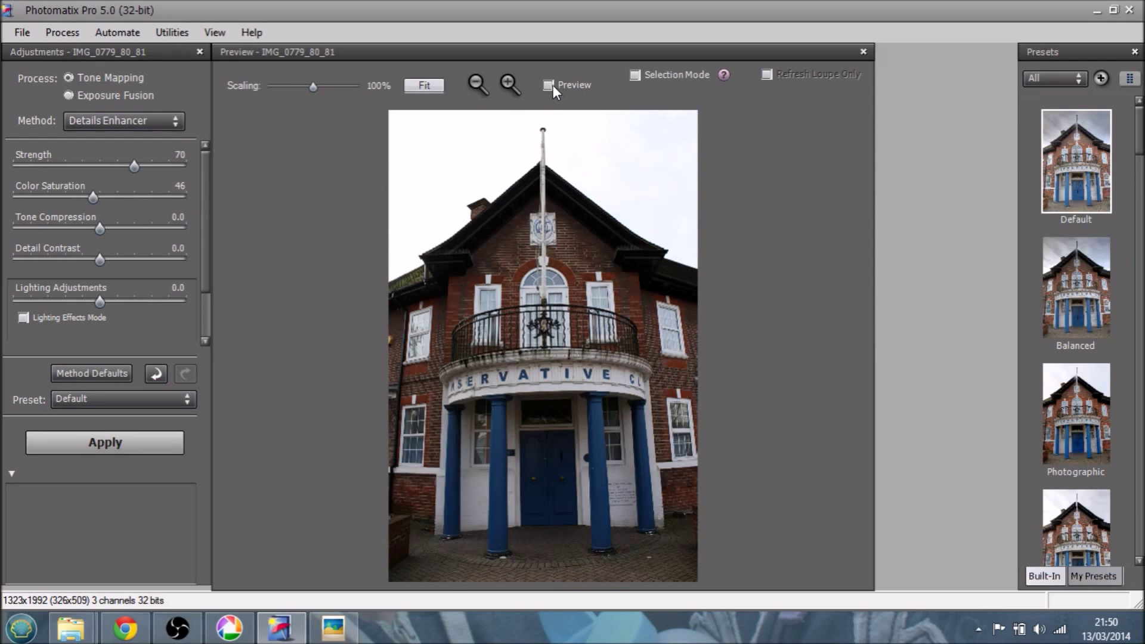
pyautogui.click(548, 85)
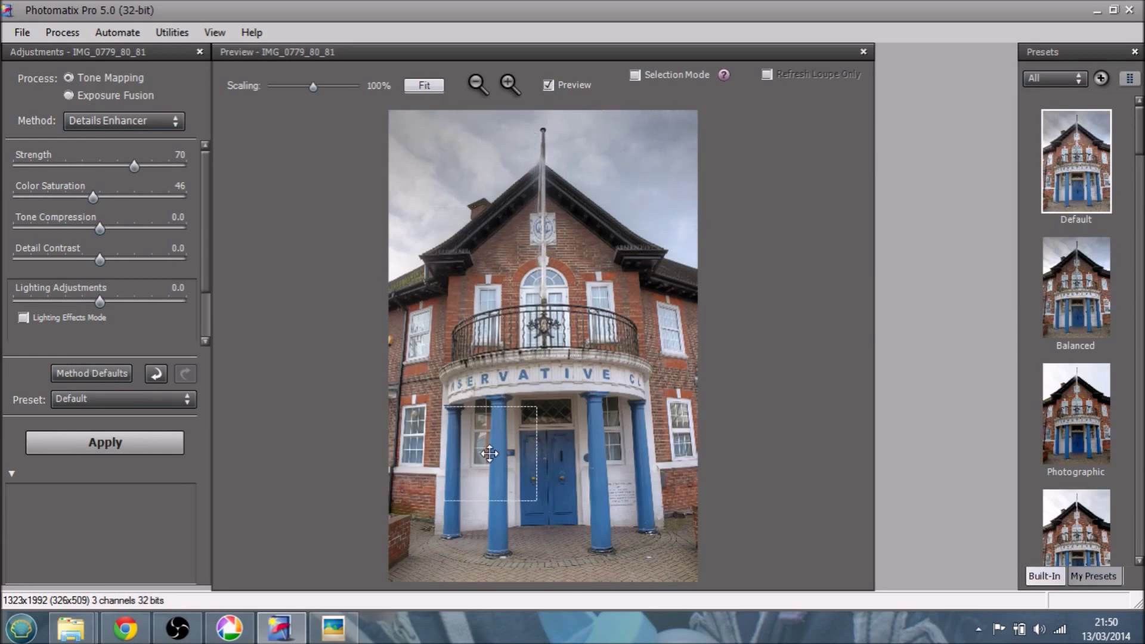
pyautogui.click(484, 448)
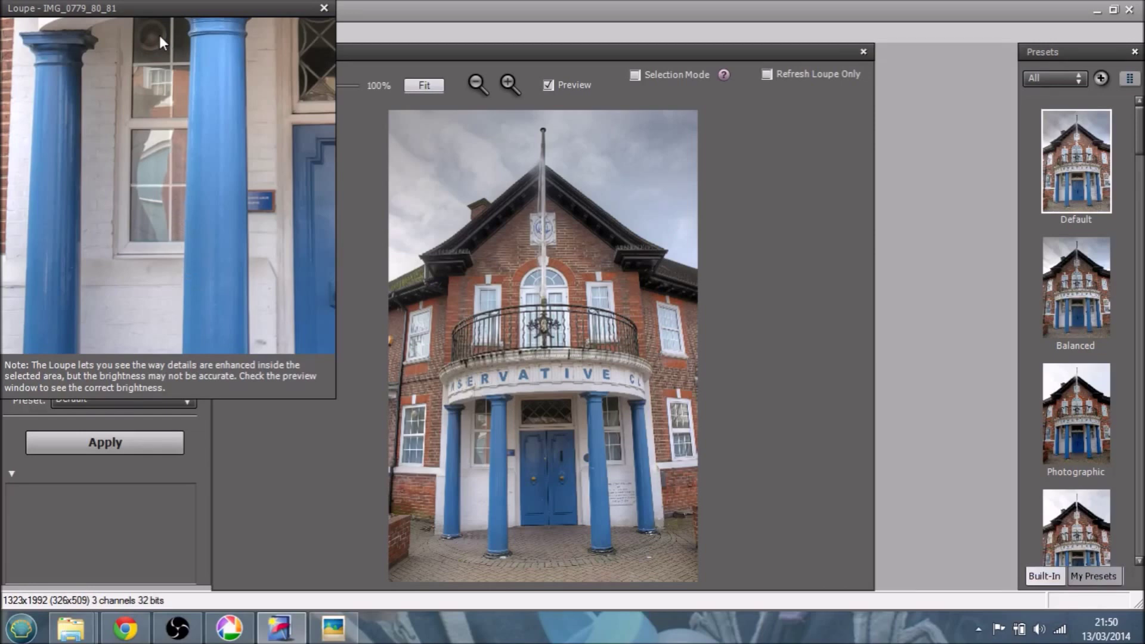
pyautogui.click(323, 8)
pyautogui.click(650, 146)
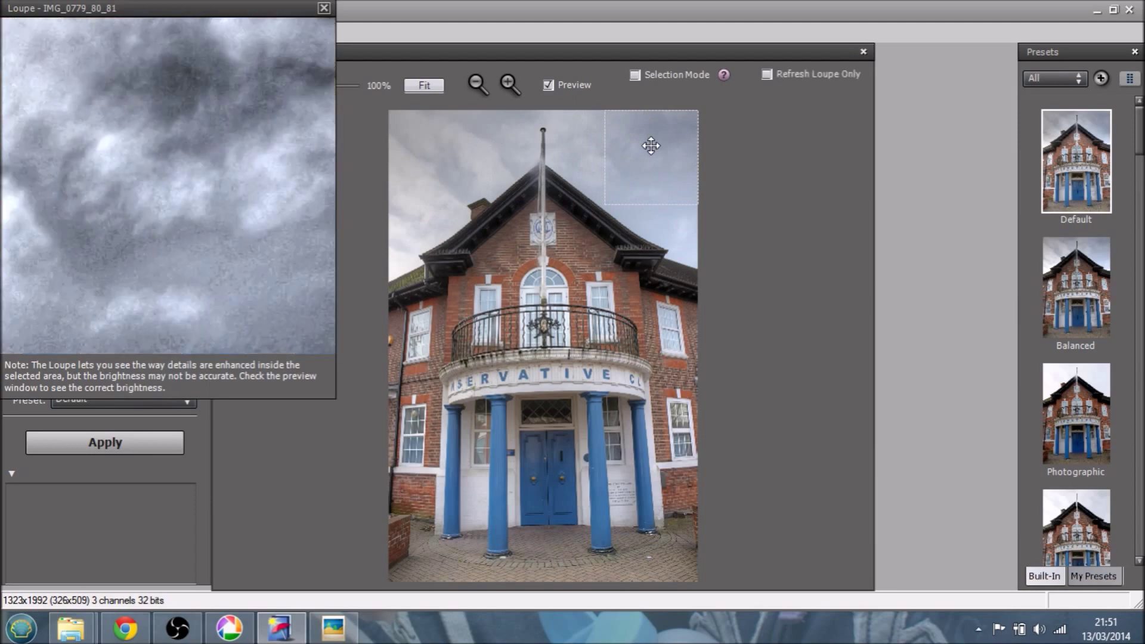
pyautogui.click(323, 11)
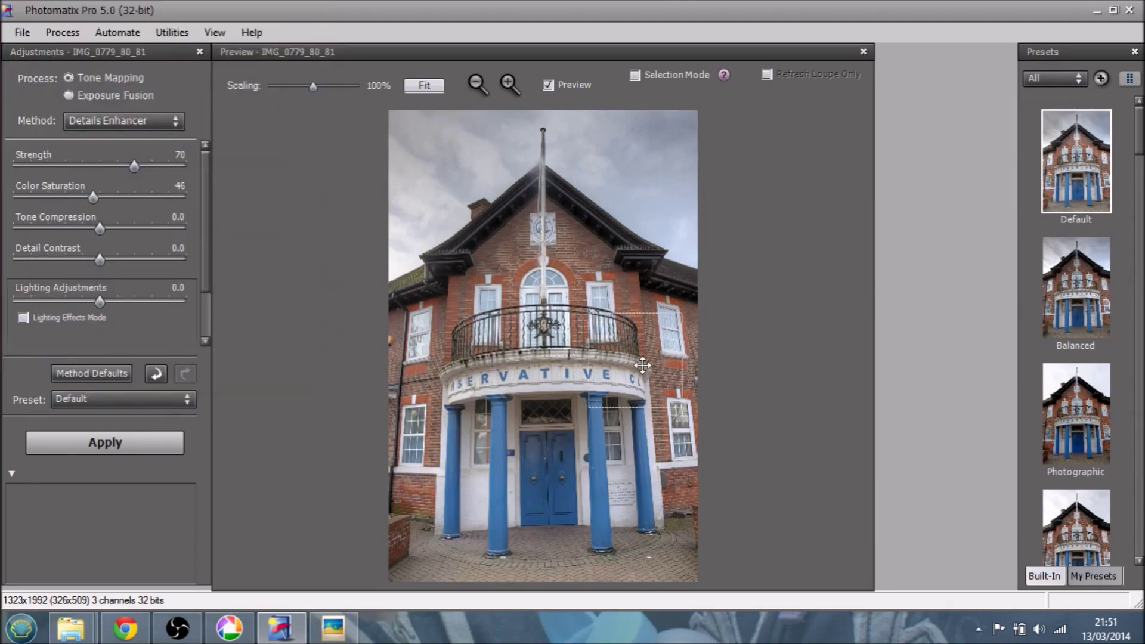
pyautogui.click(664, 347)
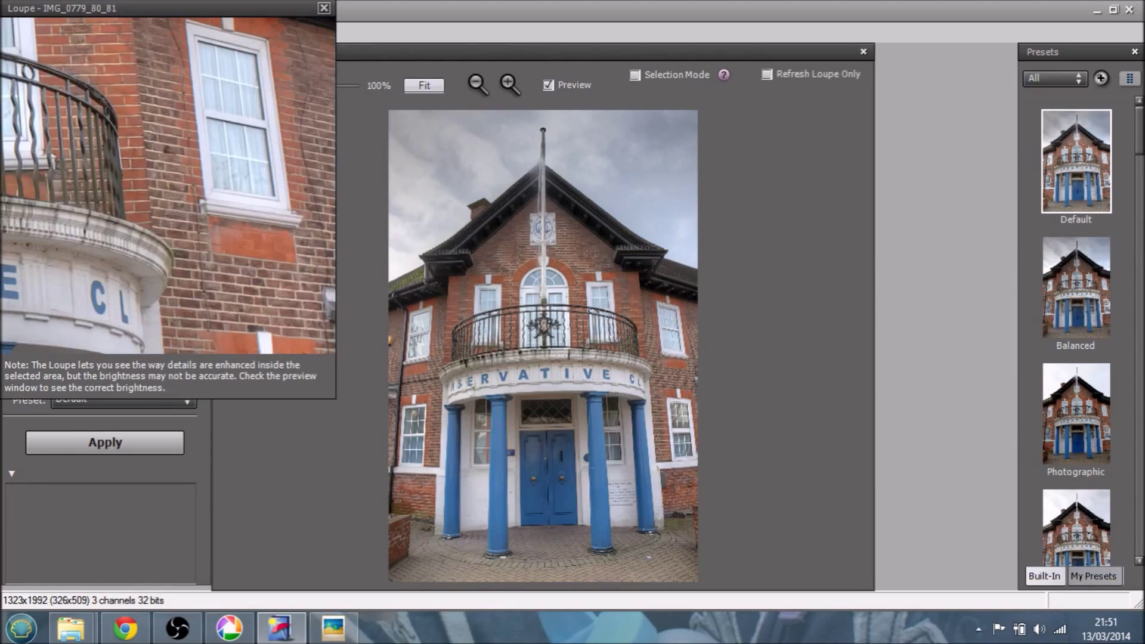
pyautogui.click(323, 9)
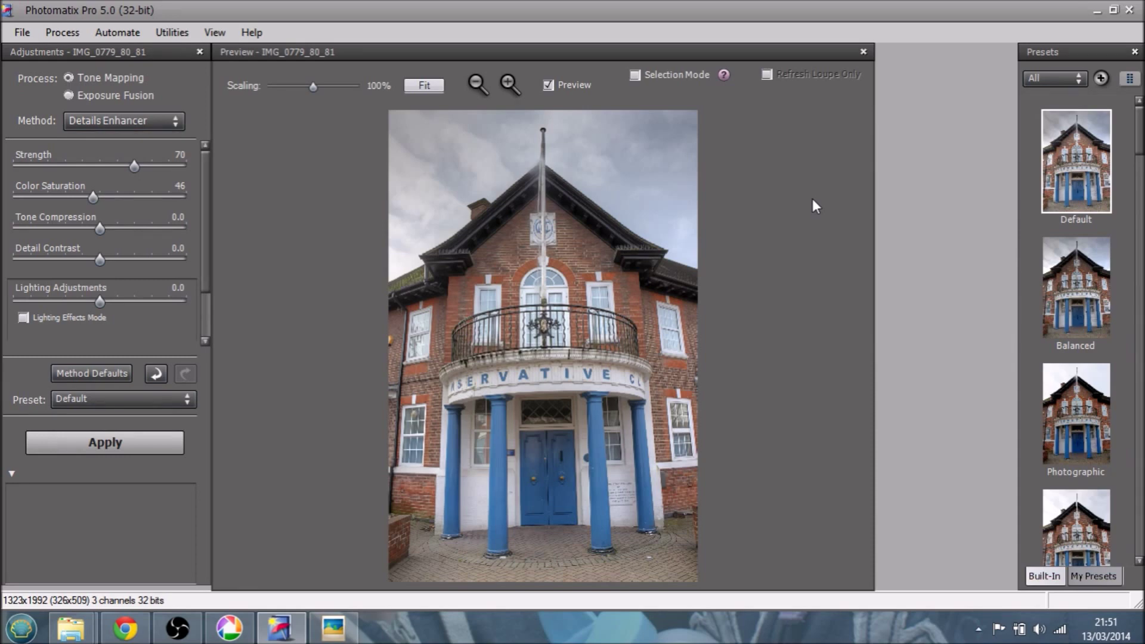
pyautogui.moveTo(128, 238)
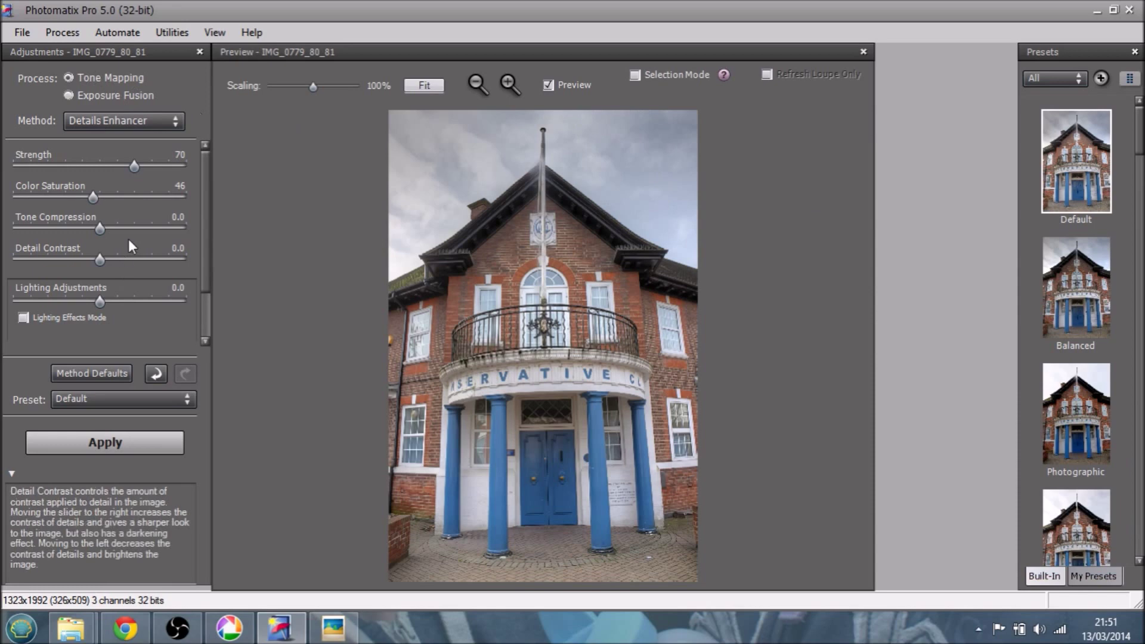
pyautogui.moveTo(150, 174)
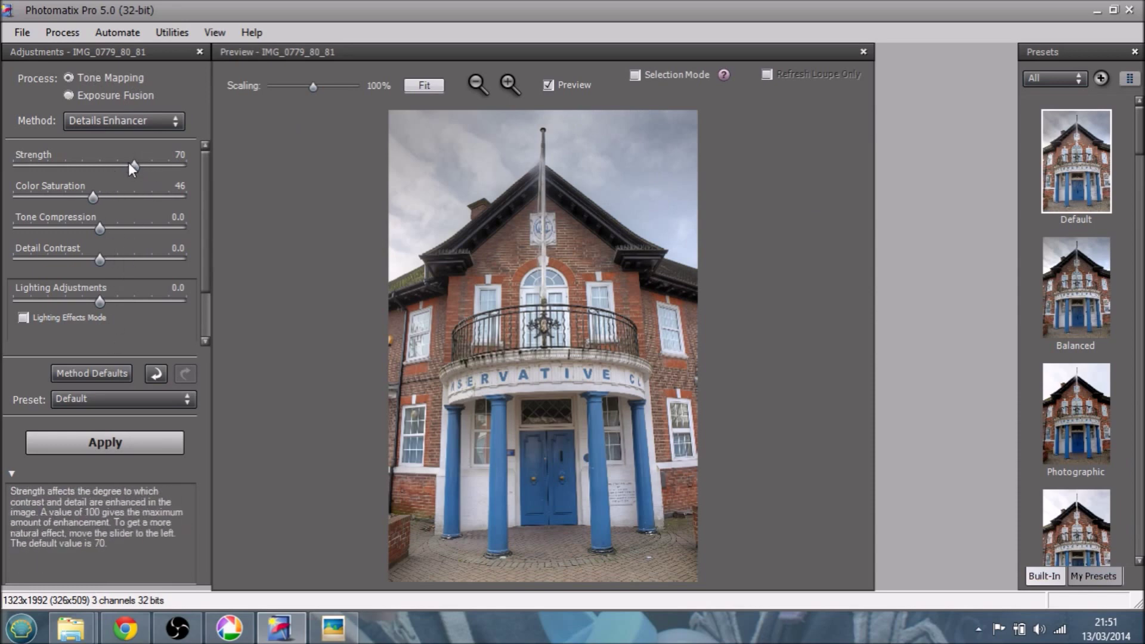
pyautogui.click(167, 121)
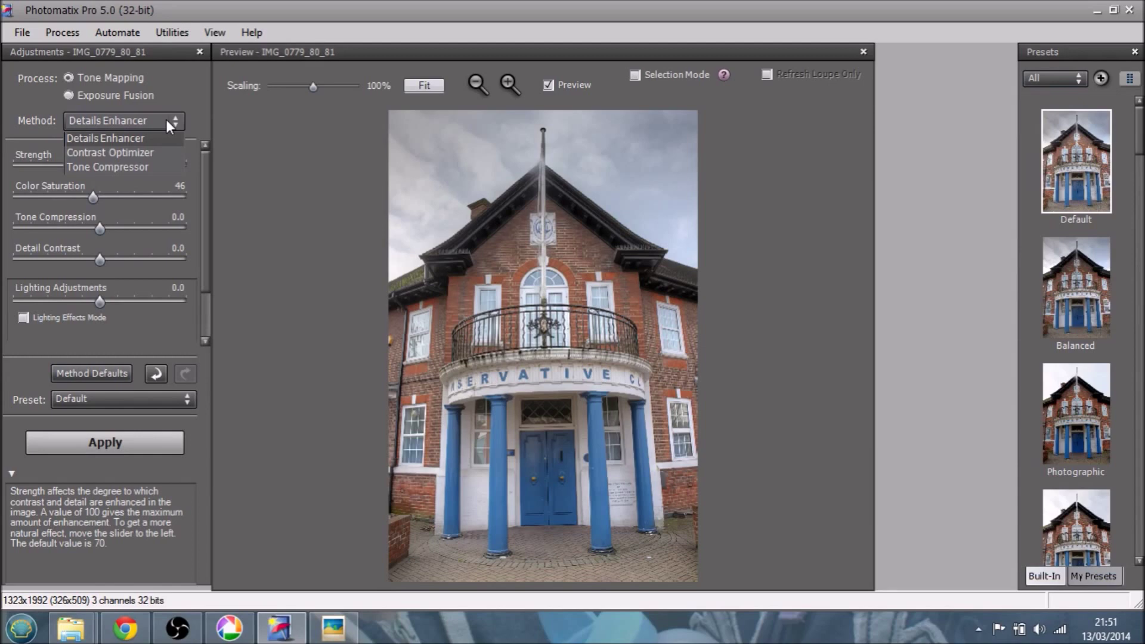
pyautogui.click(167, 119)
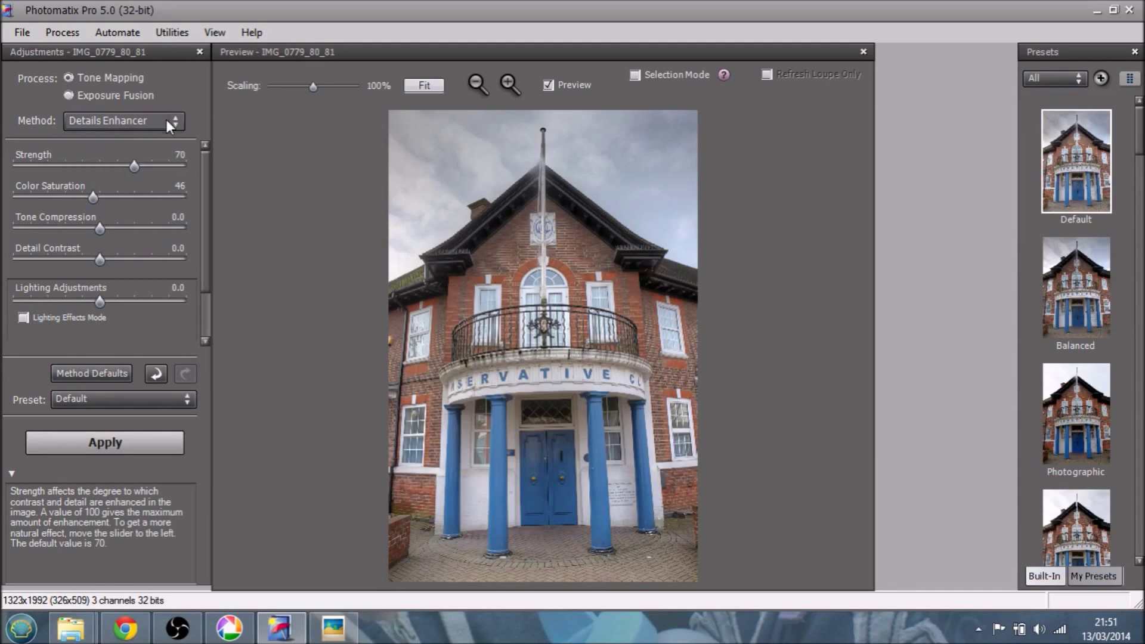
pyautogui.click(64, 167)
pyautogui.click(170, 165)
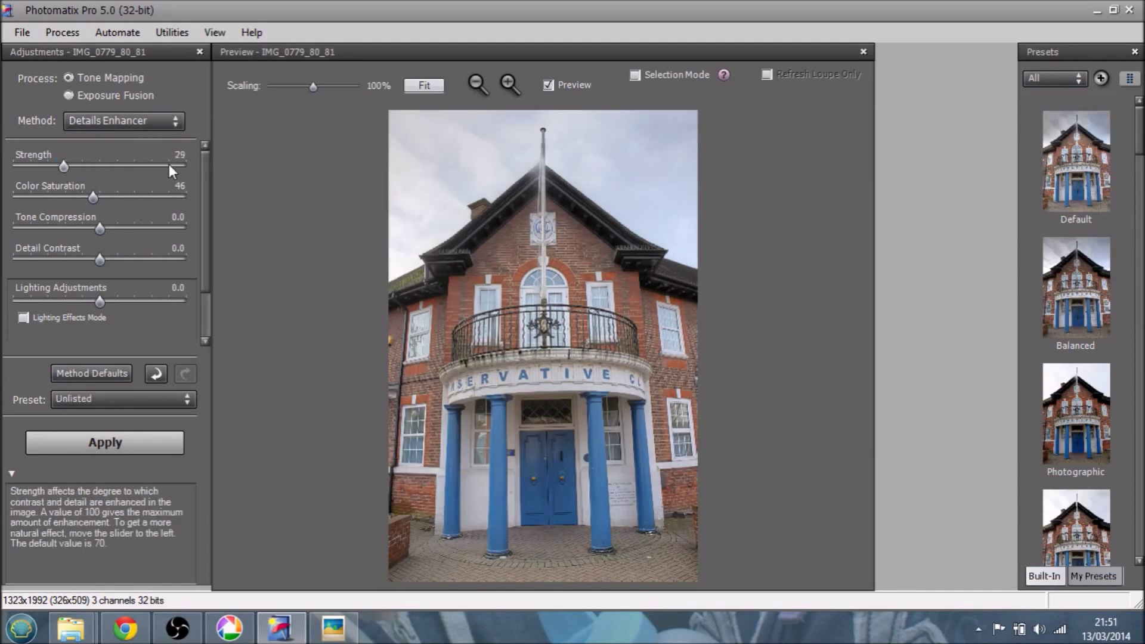
pyautogui.click(147, 196)
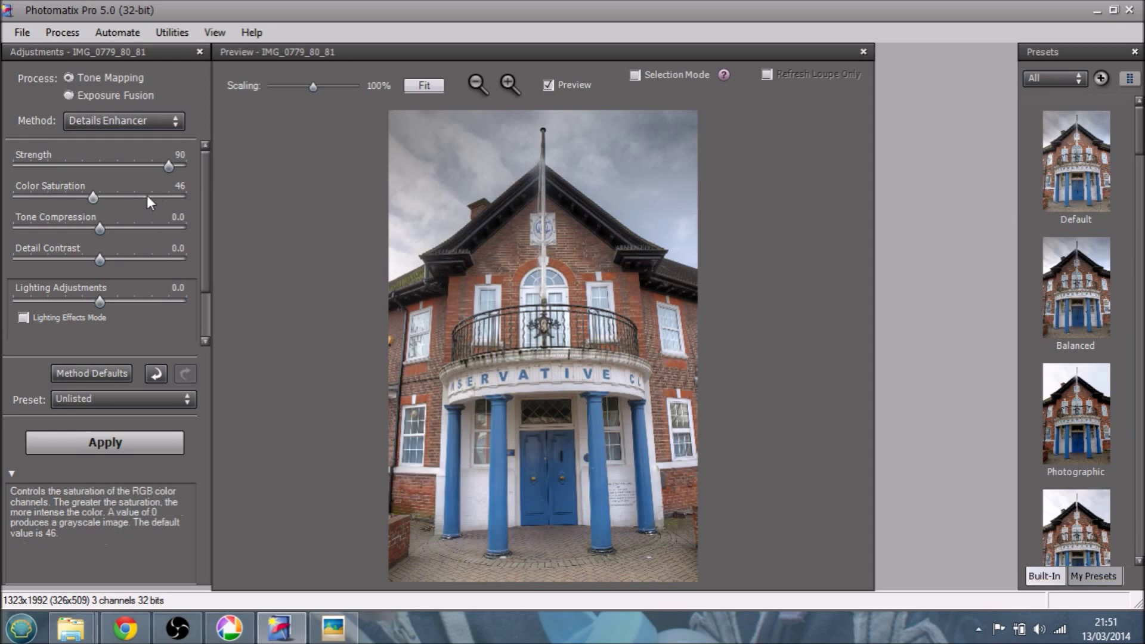
pyautogui.click(77, 227)
pyautogui.click(166, 260)
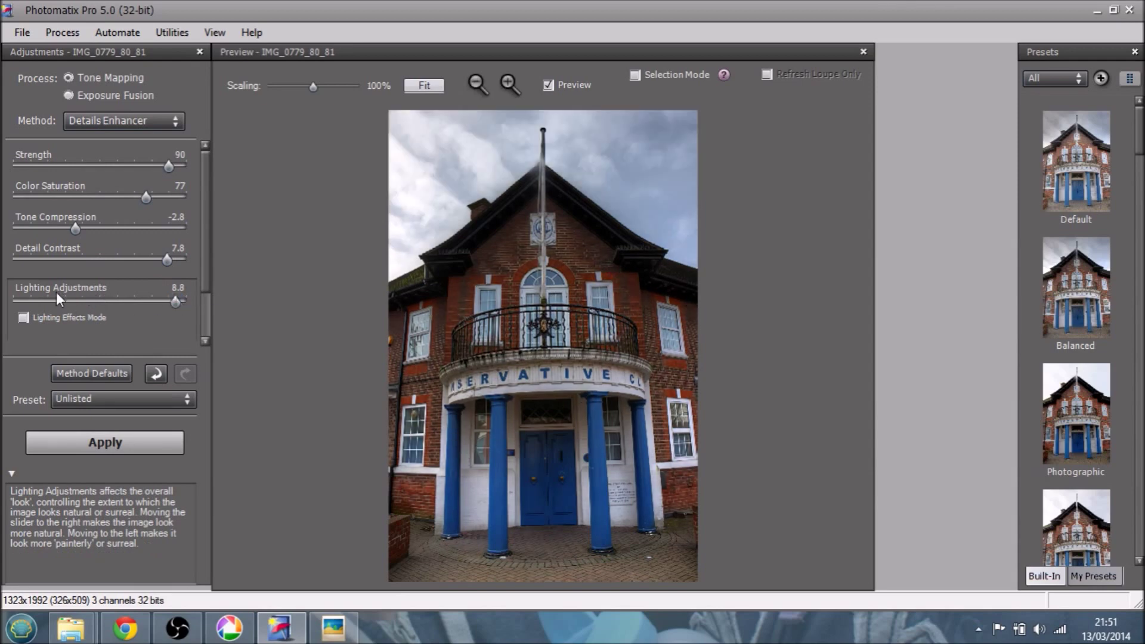
pyautogui.click(50, 298)
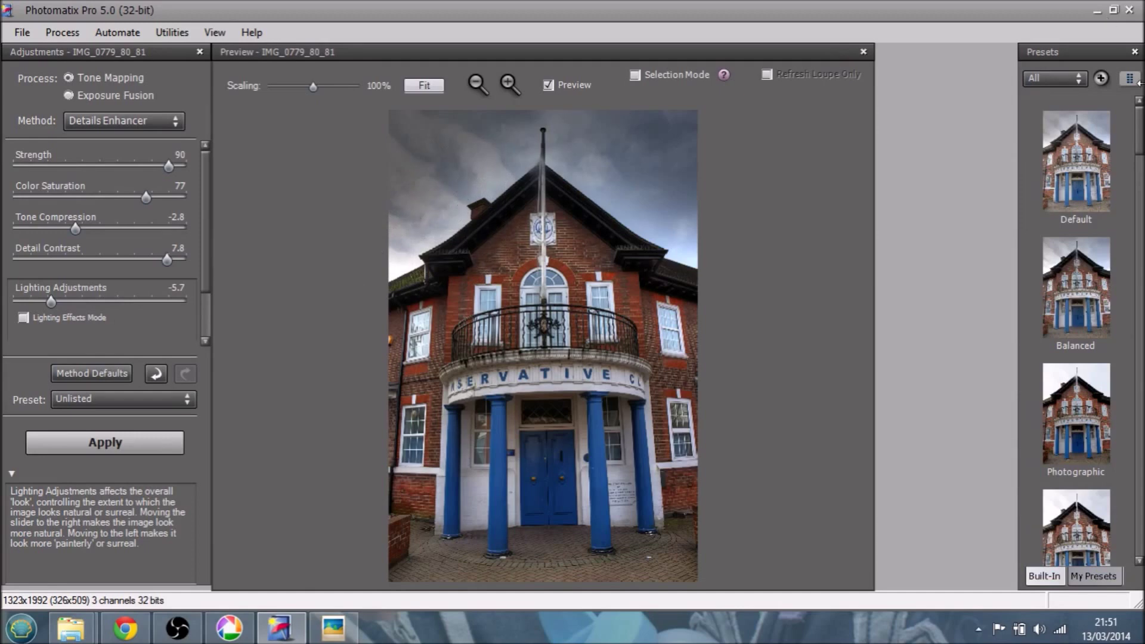
pyautogui.click(1076, 161)
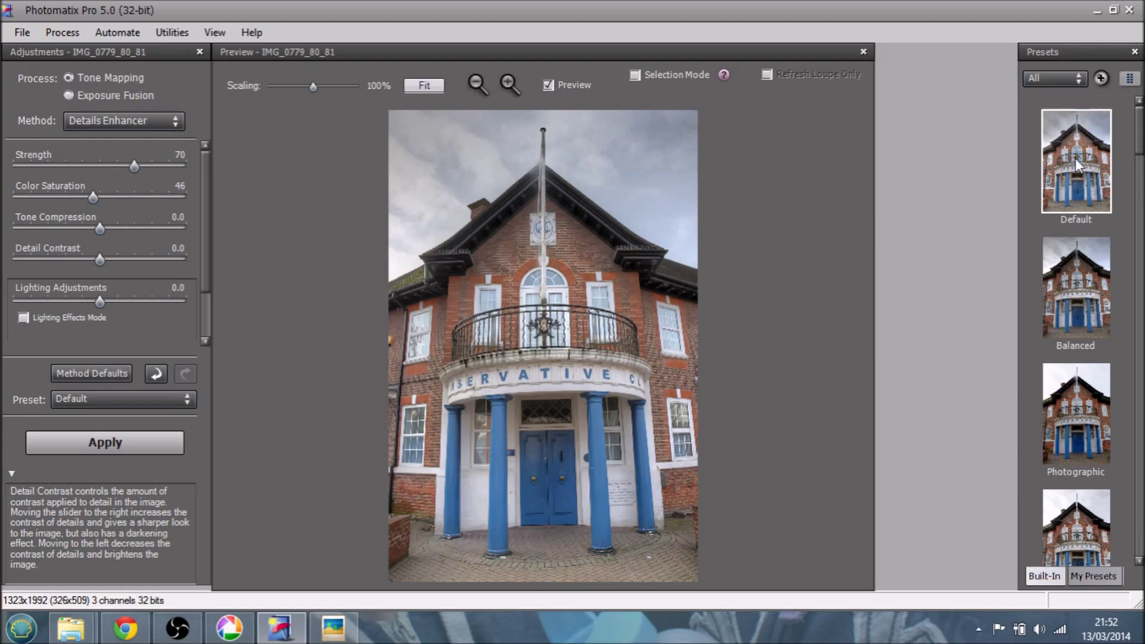
# Step: Compare the Balanced, Photographic, Natural and Painterly presets against the original, settling on Painterly
pyautogui.press('Down')
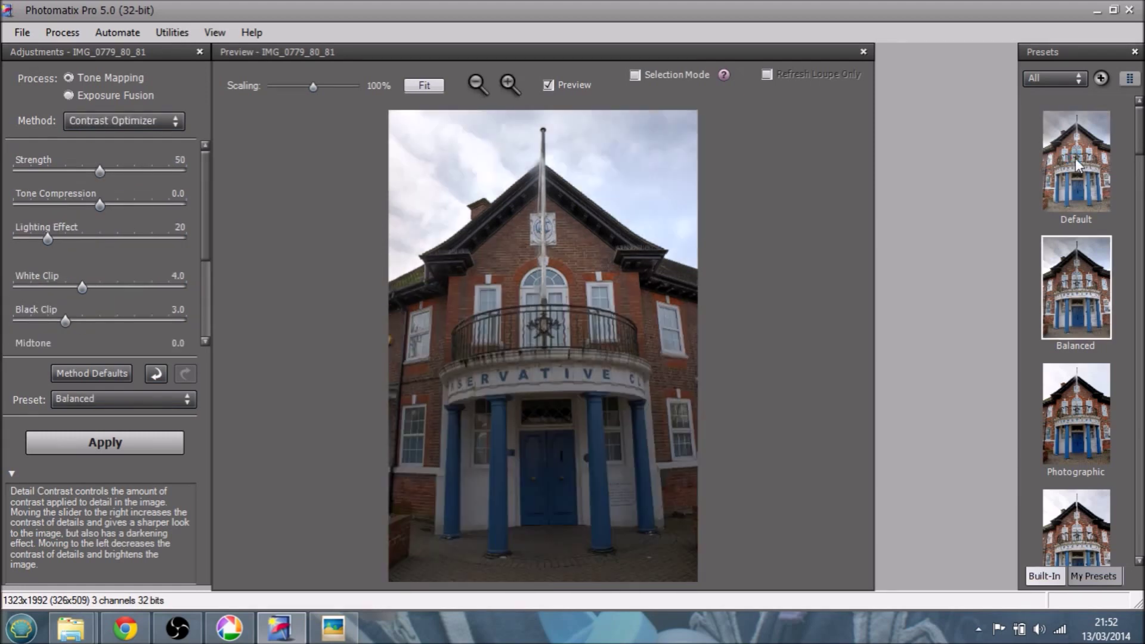
pyautogui.press('Down')
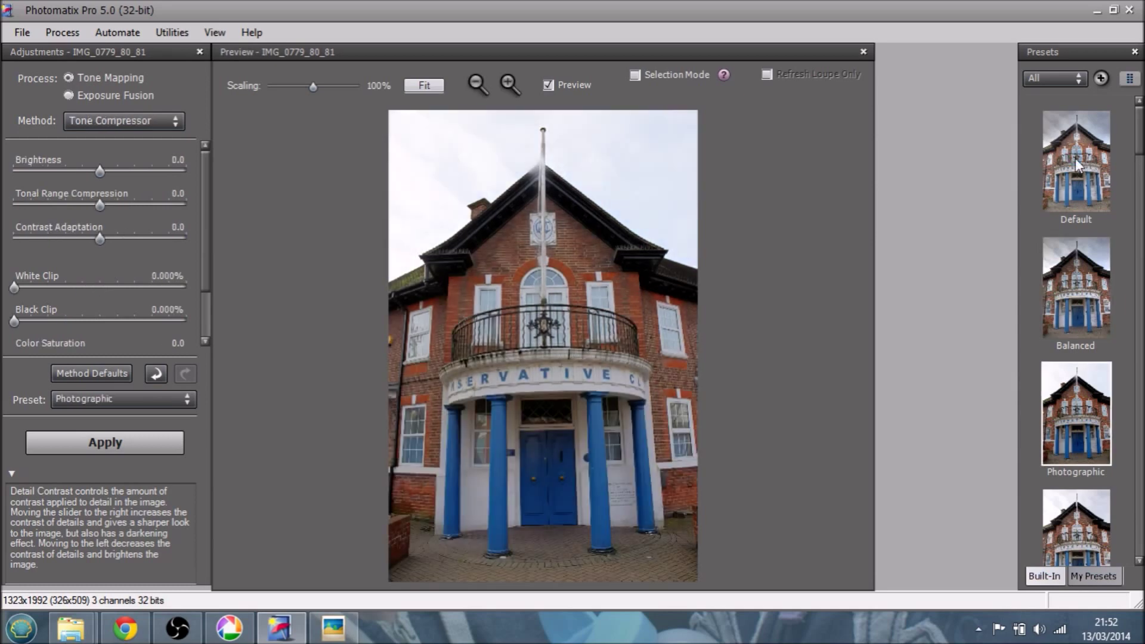
pyautogui.press('Down')
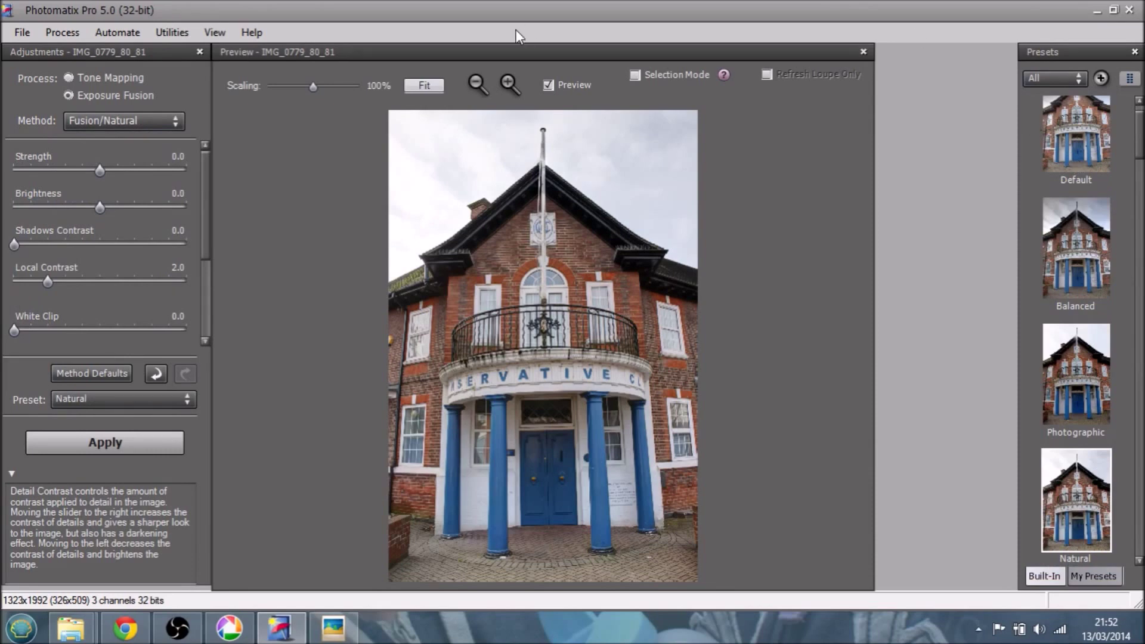
pyautogui.click(548, 85)
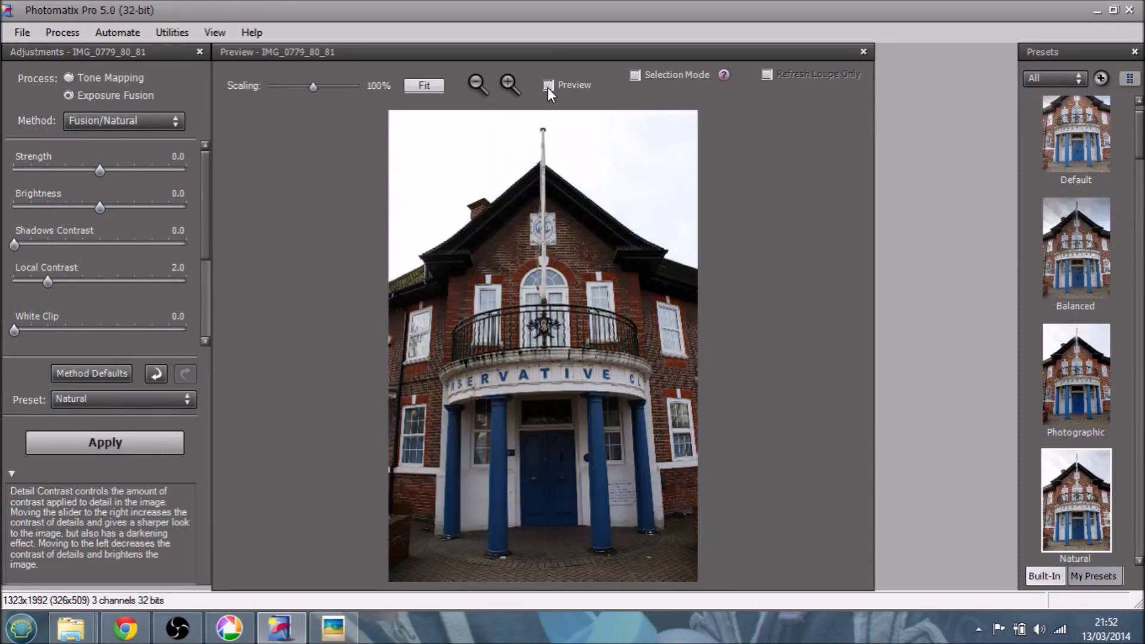
pyautogui.click(548, 85)
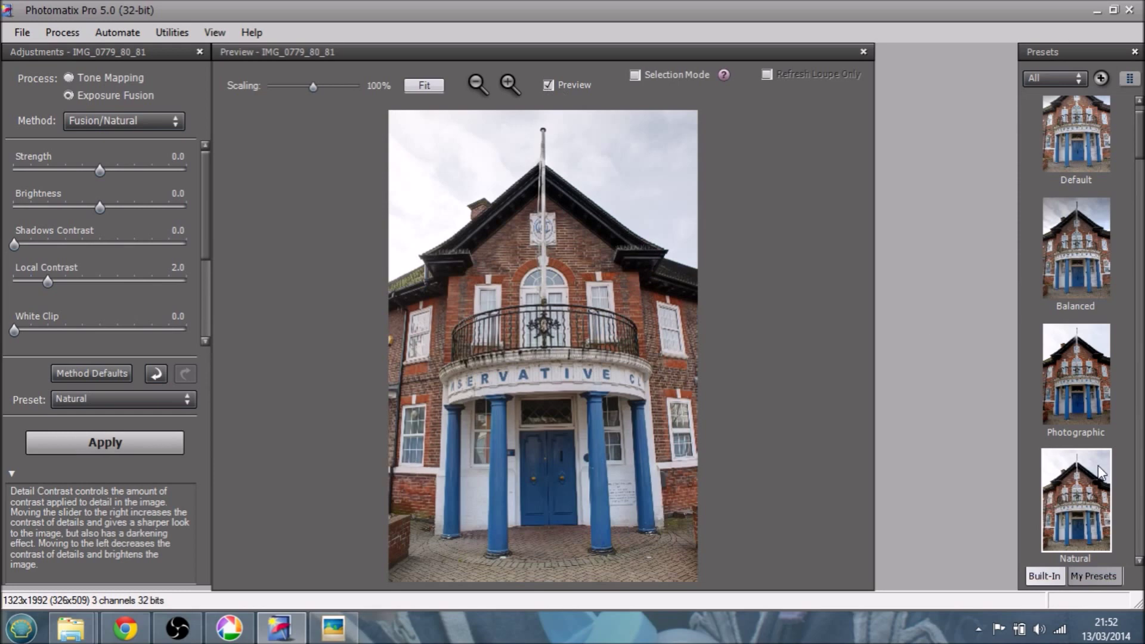
pyautogui.click(1096, 486)
pyautogui.press('Down')
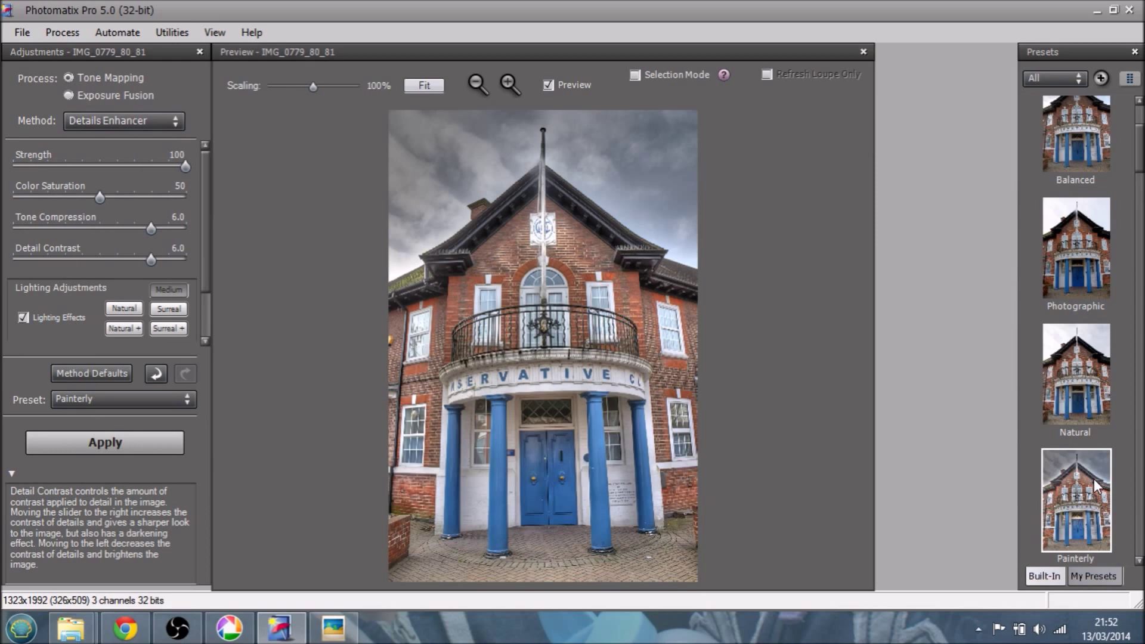
pyautogui.click(545, 85)
pyautogui.click(547, 85)
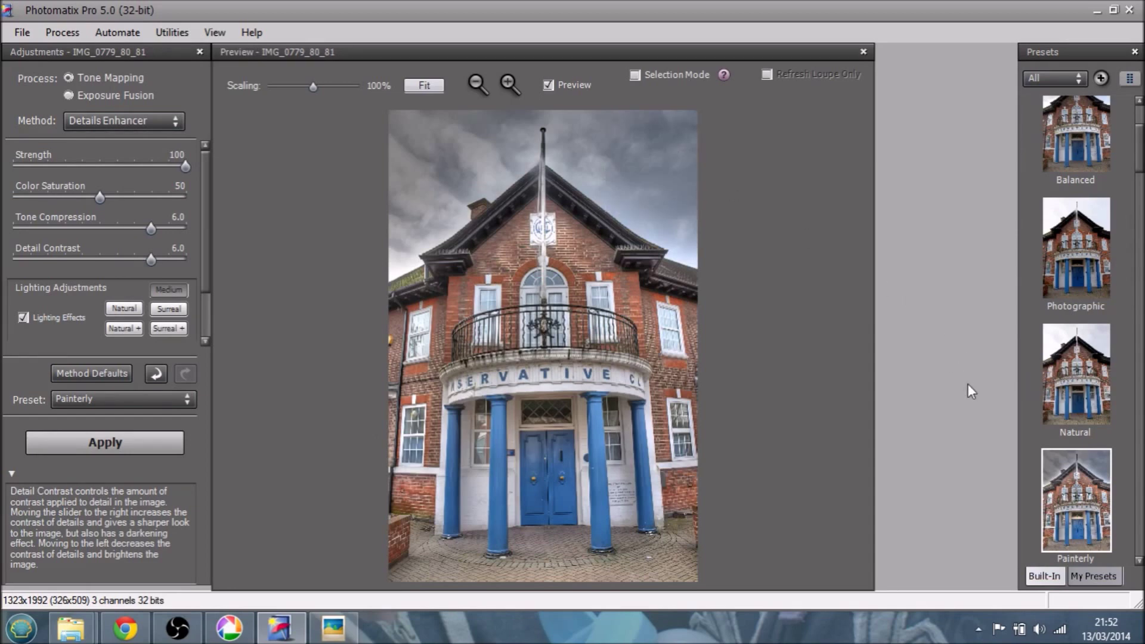
# Step: Switch to the Painterly 2 preset: Color Saturation 80, Tone Compression and Detail Contrast 10.0
pyautogui.press('Tab')
pyautogui.press('Tab')
pyautogui.press('Tab')
pyautogui.press('Down')
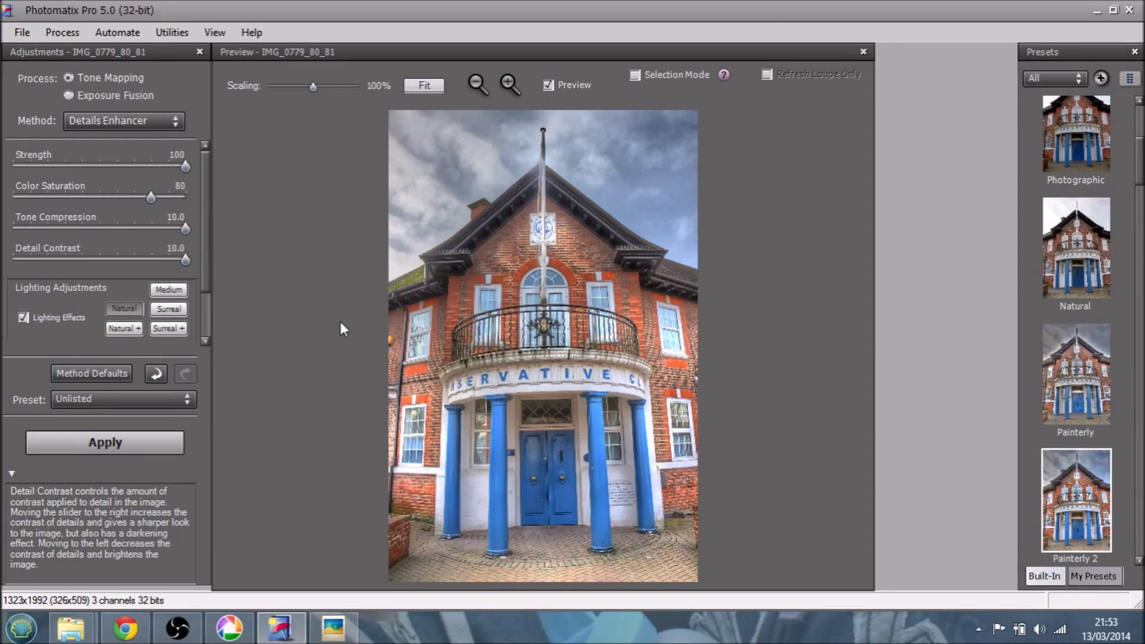
pyautogui.moveTo(92, 188)
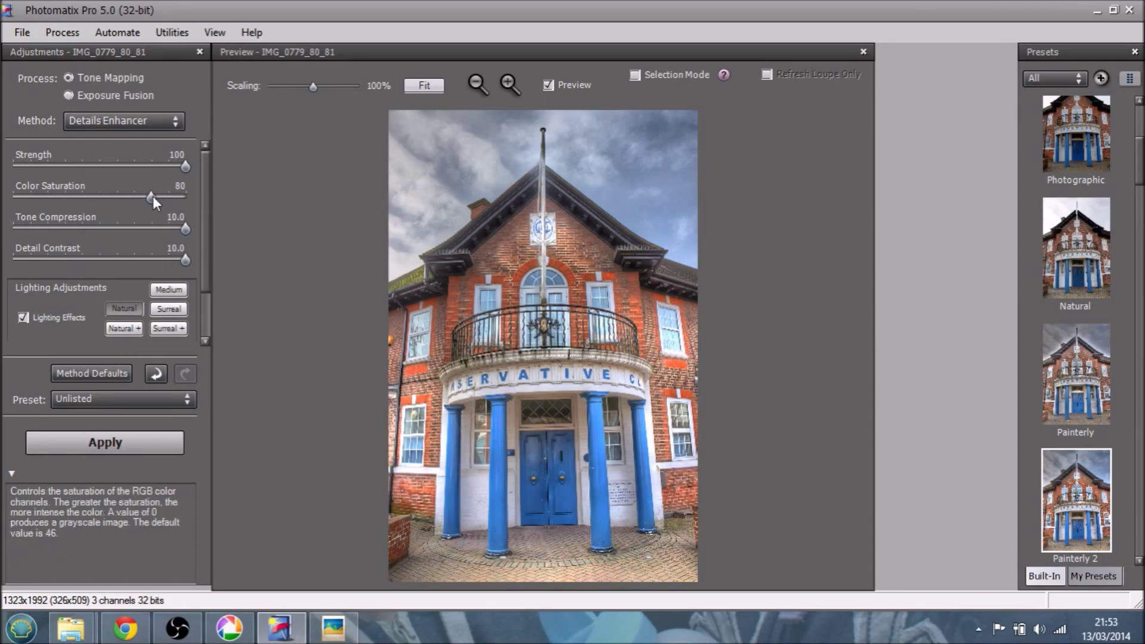
pyautogui.moveTo(153, 195); pyautogui.dragTo(13, 185)
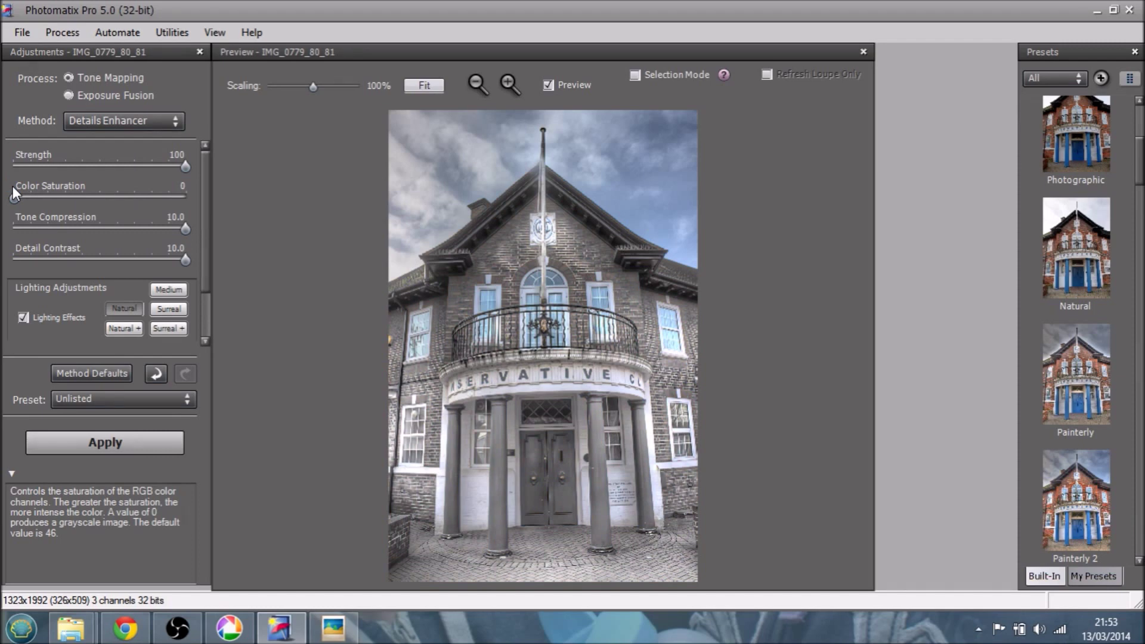
pyautogui.moveTo(17, 202); pyautogui.dragTo(66, 202)
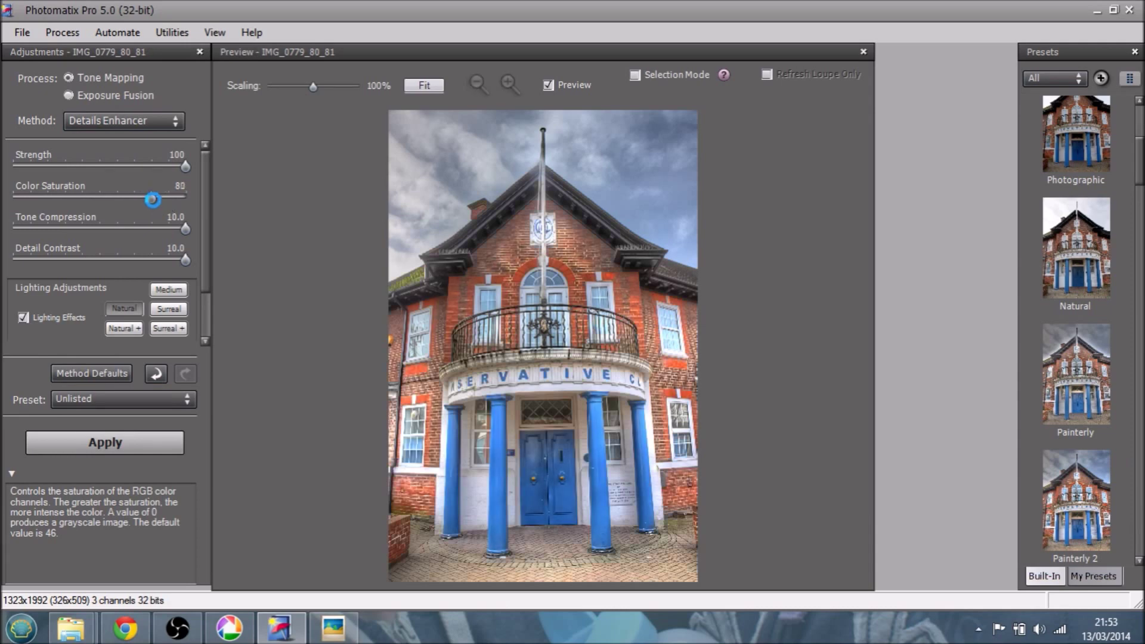
pyautogui.click(1089, 502)
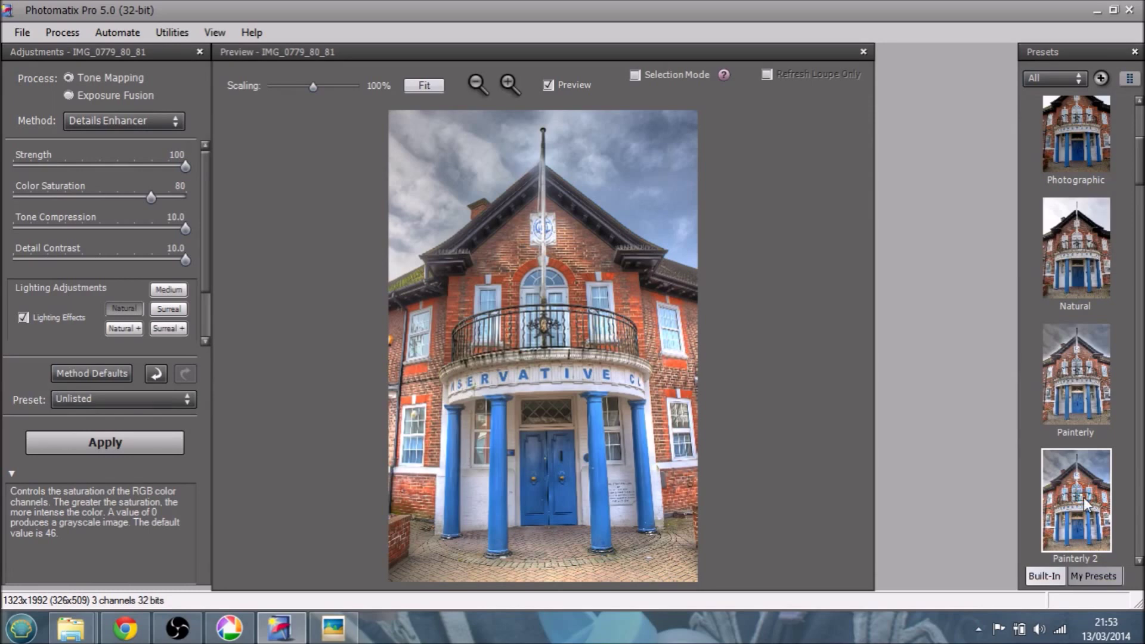
# Step: Try the Painterly 3 and Painterly 4 presets, then the Exposure Fusion-based Painterly 5
pyautogui.press('Down')
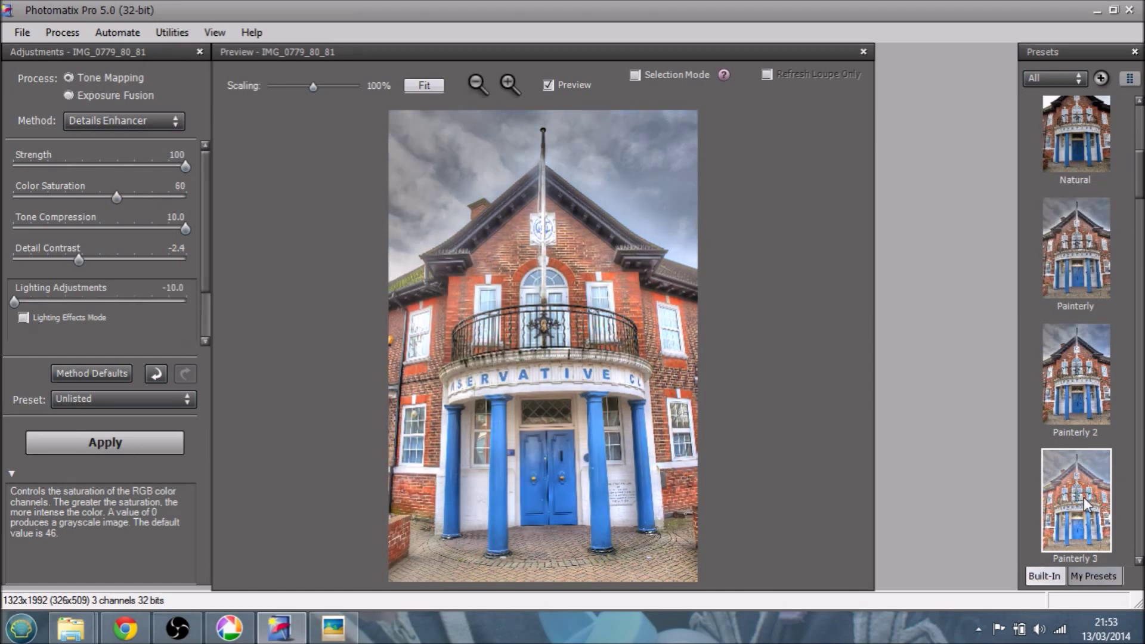
pyautogui.press('Down')
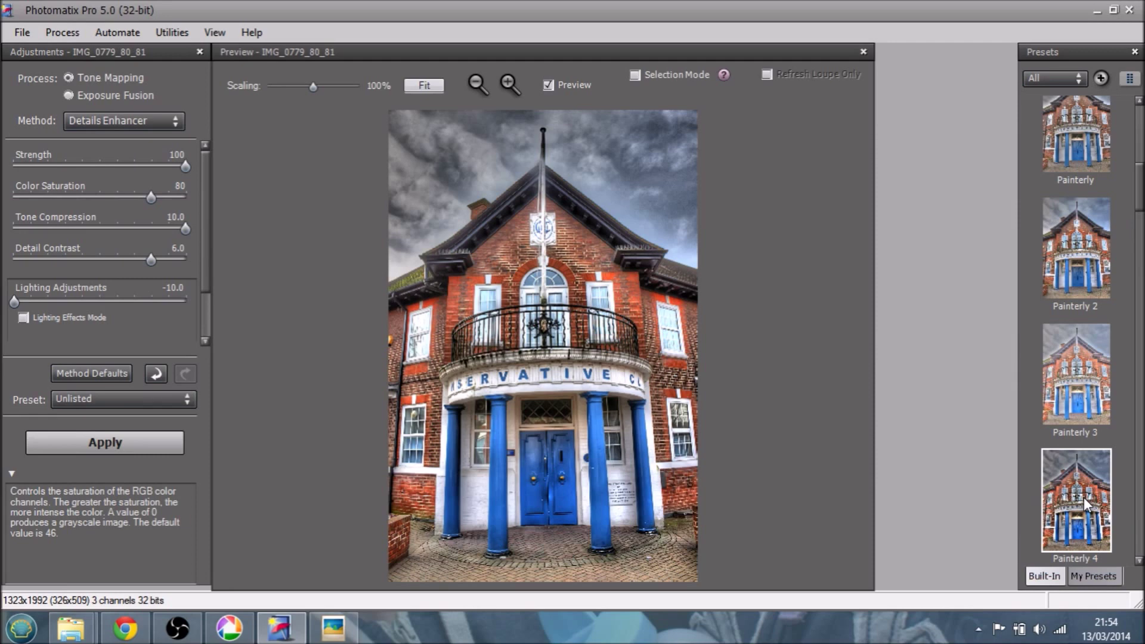
pyautogui.scroll(-1, 1084, 504)
pyautogui.click(1083, 503)
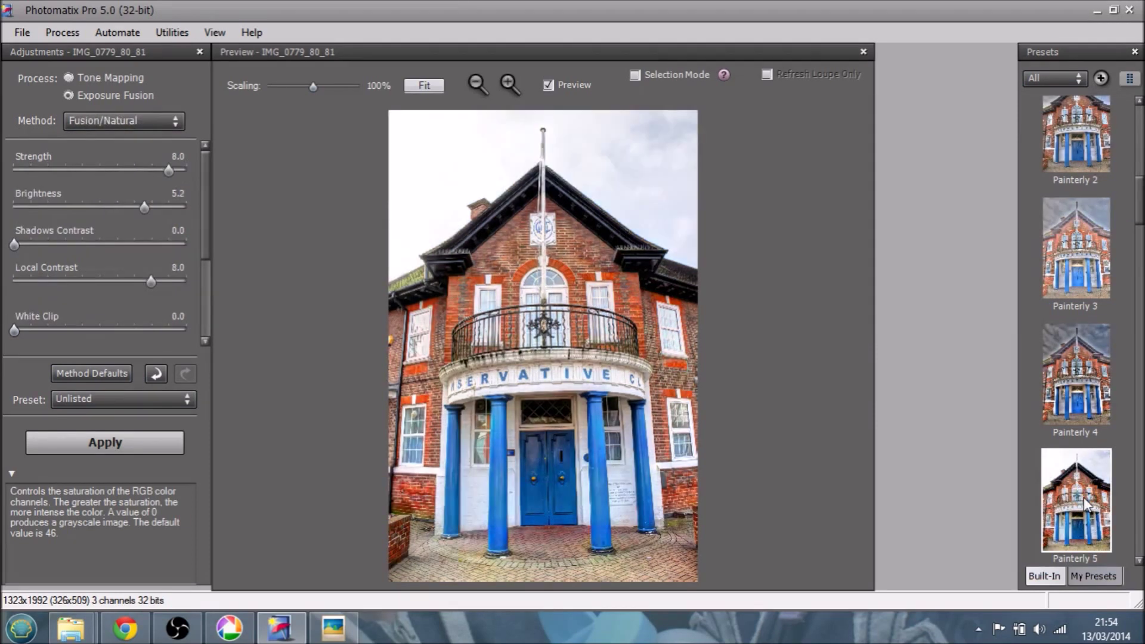
# Step: Preview the Vibrant, Enhanced, Enhanced 2, Interior, Interior 2, Deep, Surreal and Surreal 2 presets
pyautogui.scroll(-1, 1084, 504)
pyautogui.click(1084, 504)
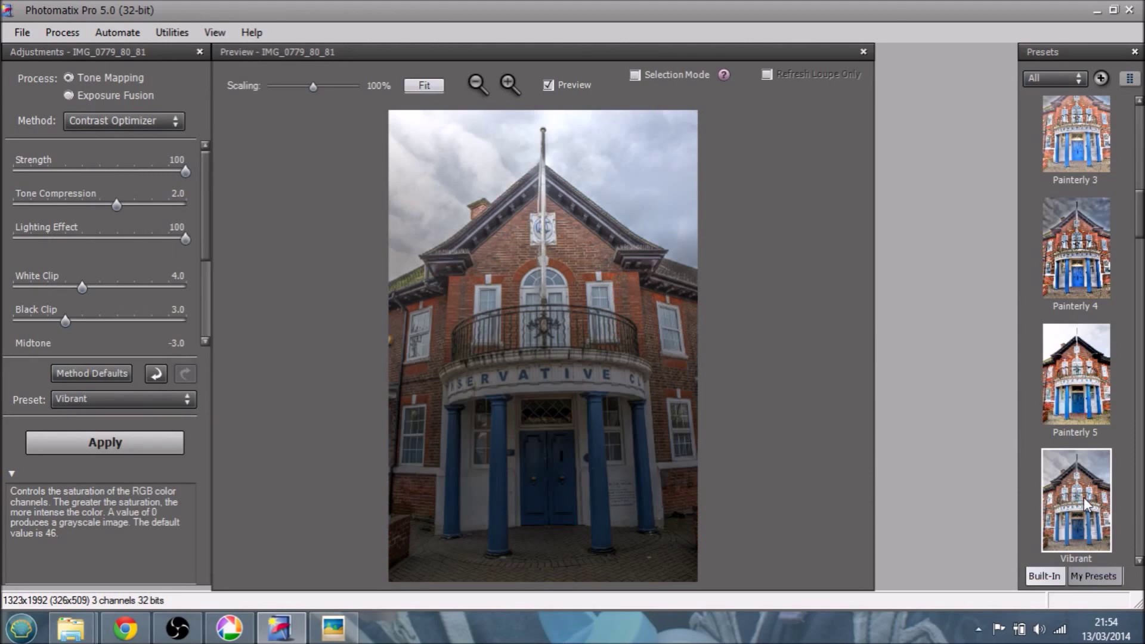
pyautogui.scroll(-1, 1083, 497)
pyautogui.click(1083, 497)
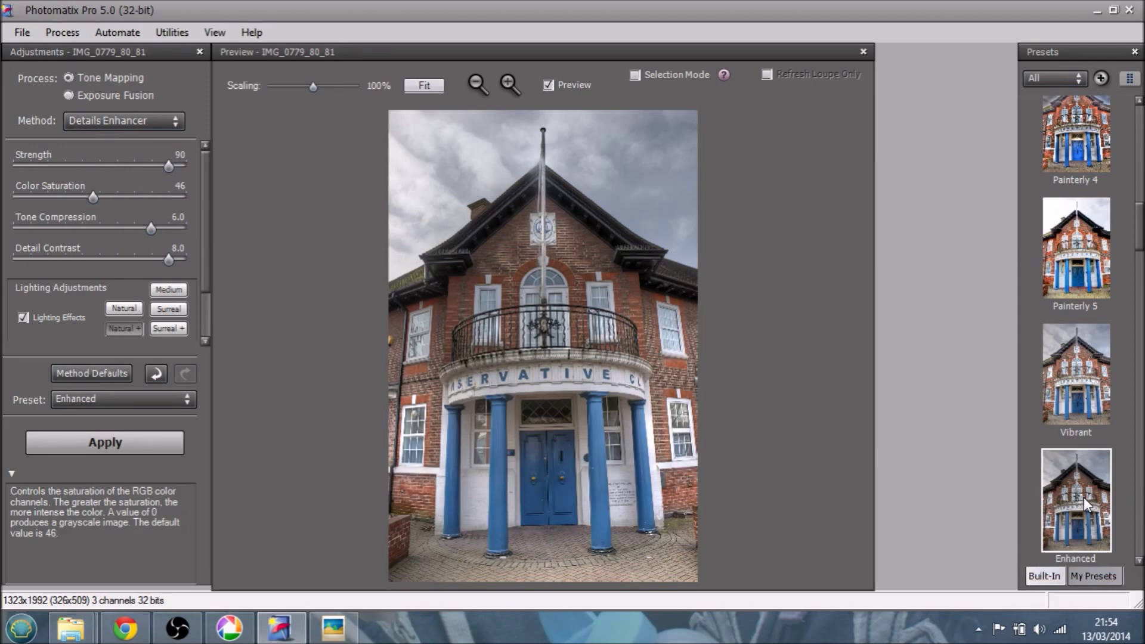
pyautogui.scroll(-1, 1083, 497)
pyautogui.click(1082, 497)
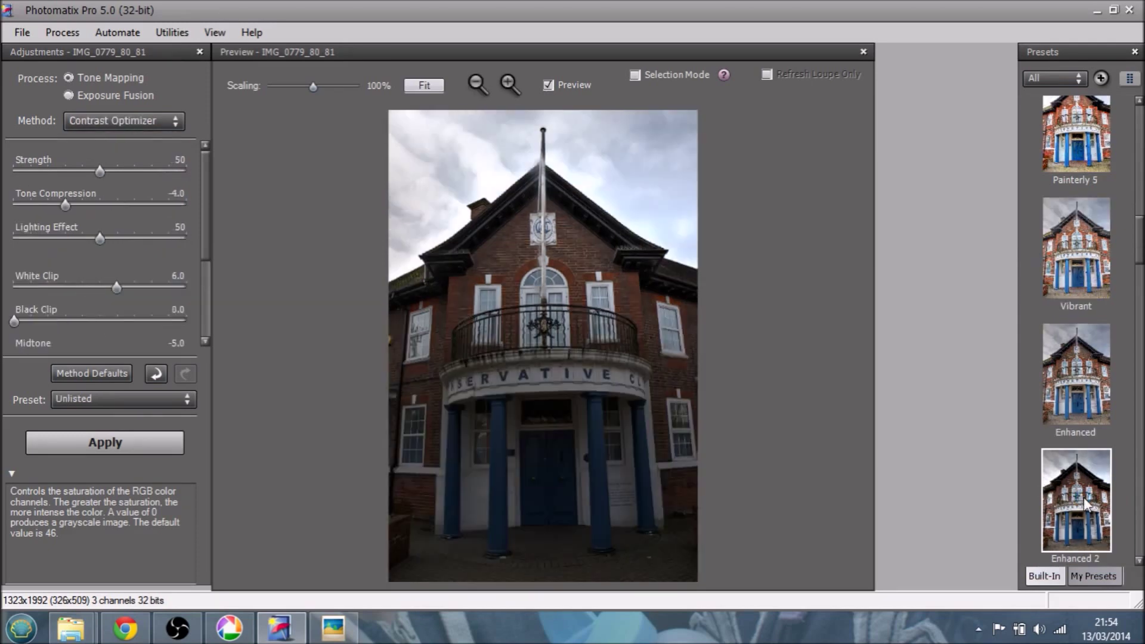
pyautogui.scroll(-1, 1083, 501)
pyautogui.click(1083, 501)
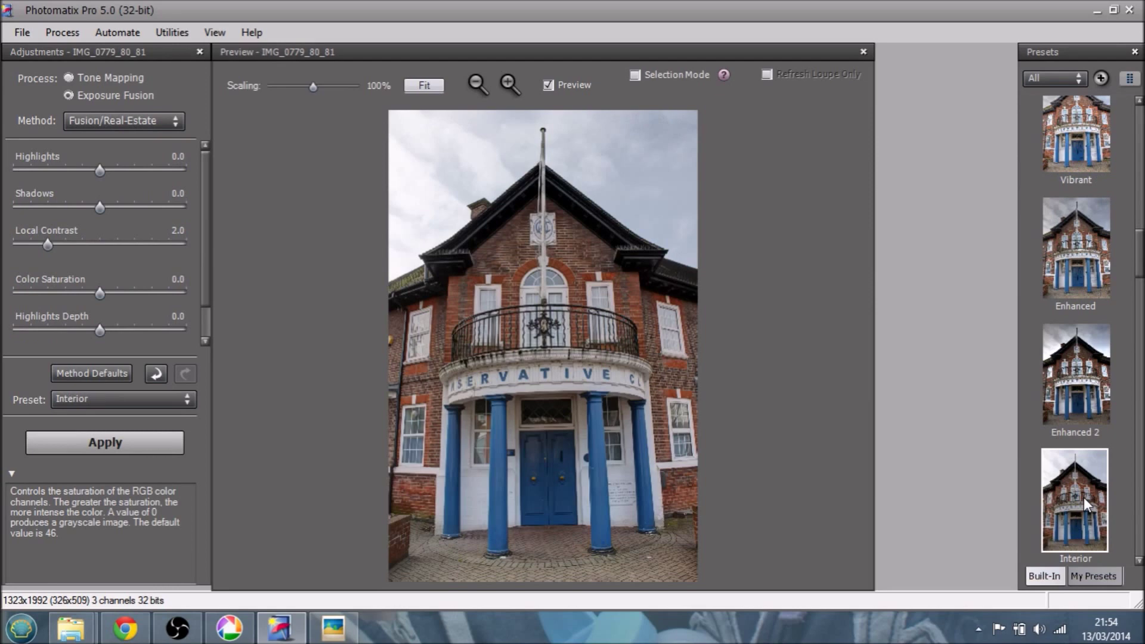
pyautogui.scroll(-1, 1082, 498)
pyautogui.click(1083, 497)
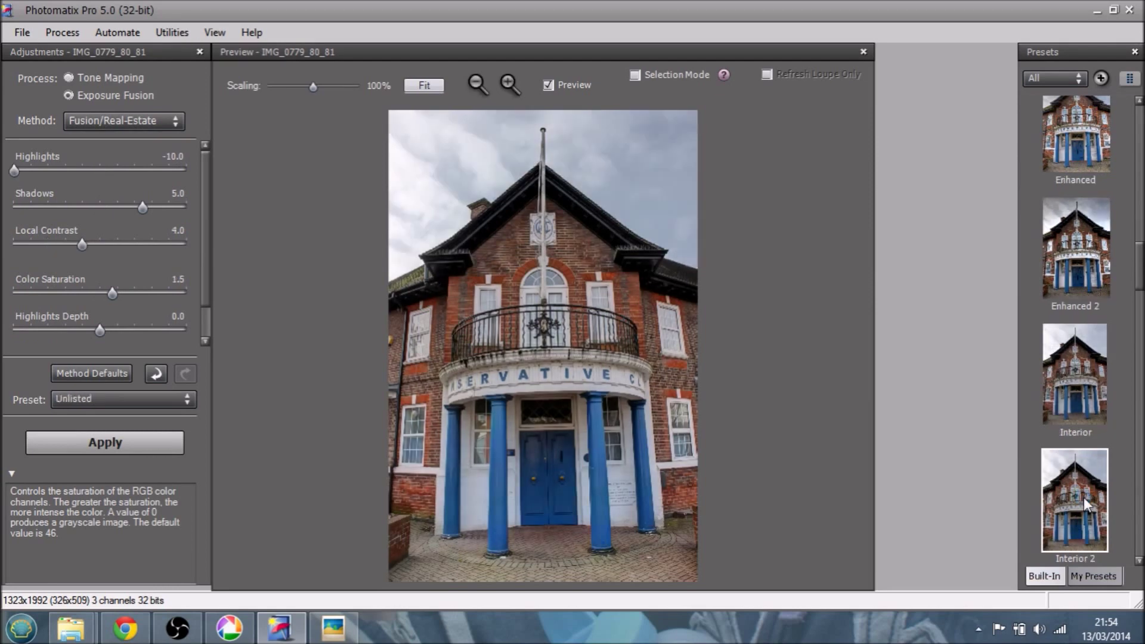
pyautogui.scroll(-1, 1083, 496)
pyautogui.click(1082, 498)
pyautogui.scroll(-1, 1083, 497)
pyautogui.click(1082, 496)
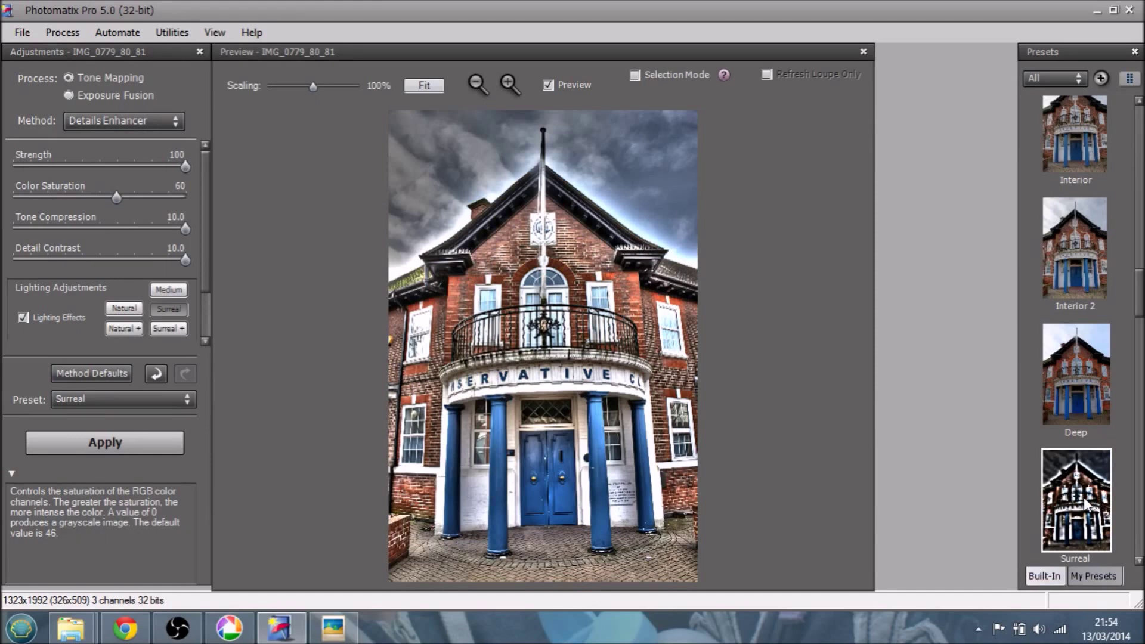
pyautogui.scroll(-1, 1083, 496)
pyautogui.click(1082, 496)
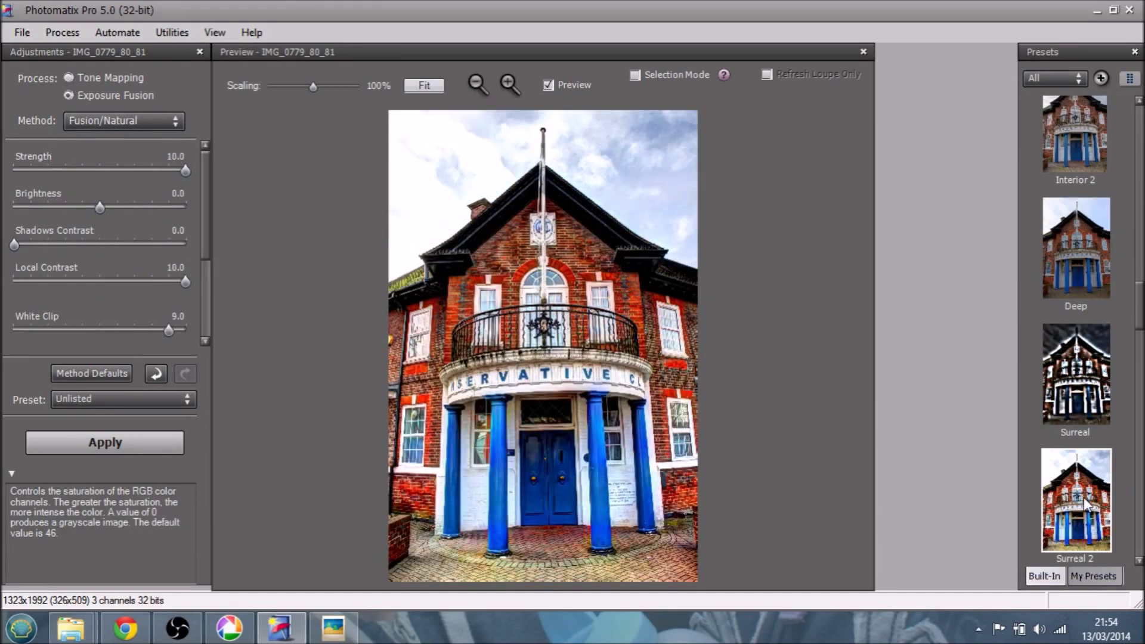
# Step: Preview the Grunge, Grunge 2, Creative, Creative 2, Creative 3 and Soft presets
pyautogui.scroll(-1, 1084, 504)
pyautogui.click(1083, 504)
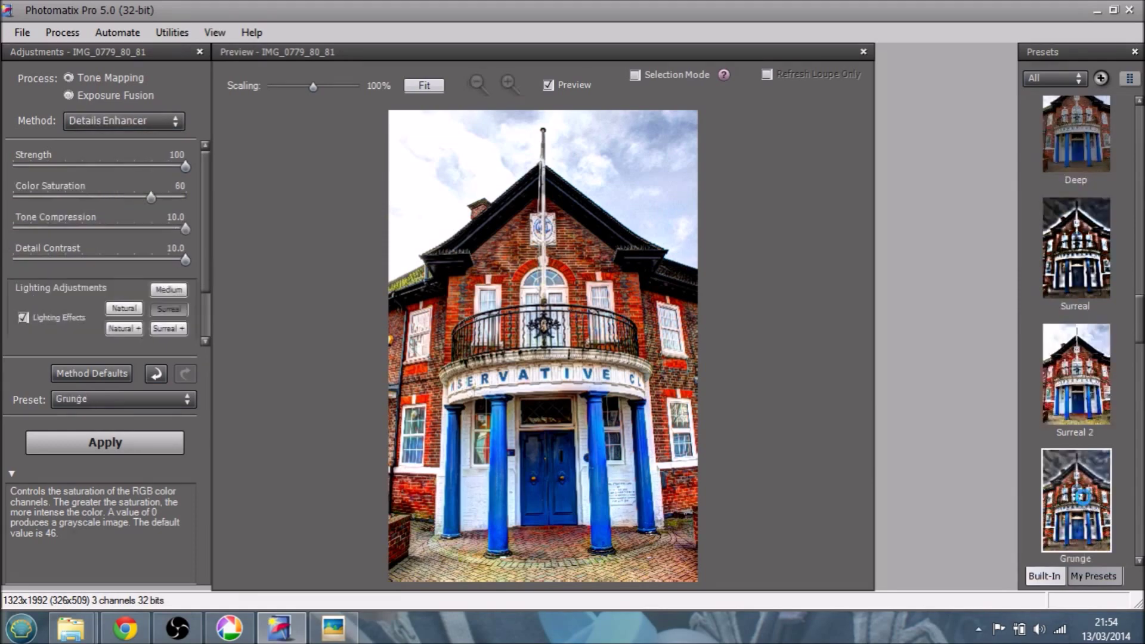
pyautogui.scroll(-1, 1083, 504)
pyautogui.click(1084, 503)
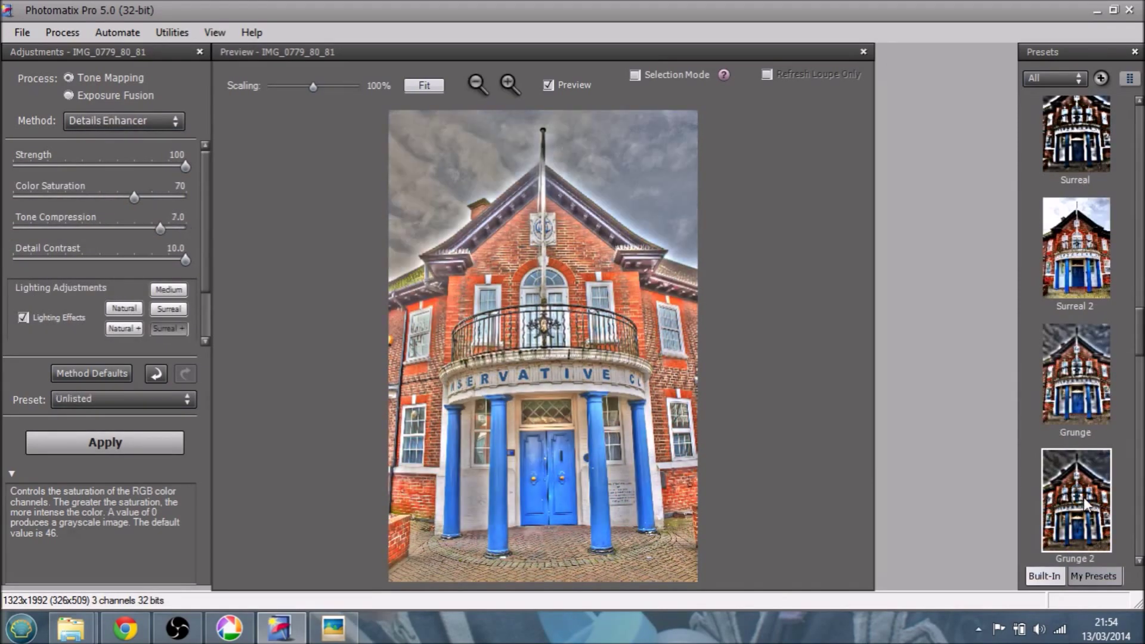
pyautogui.scroll(-1, 1083, 503)
pyautogui.click(1083, 504)
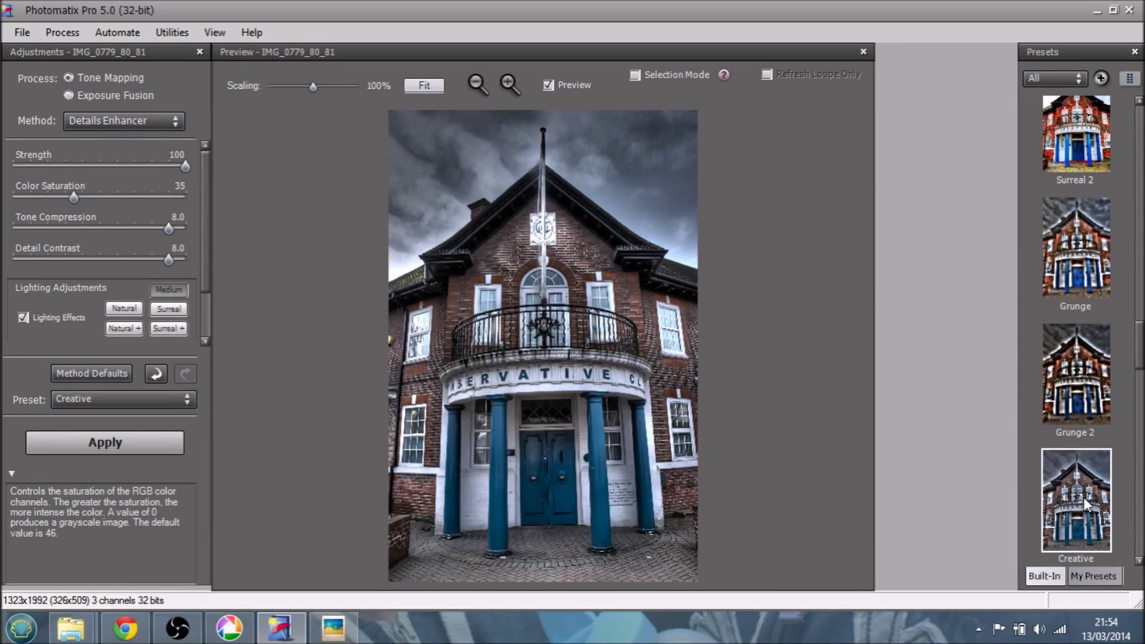
pyautogui.scroll(-1, 1083, 497)
pyautogui.click(1083, 497)
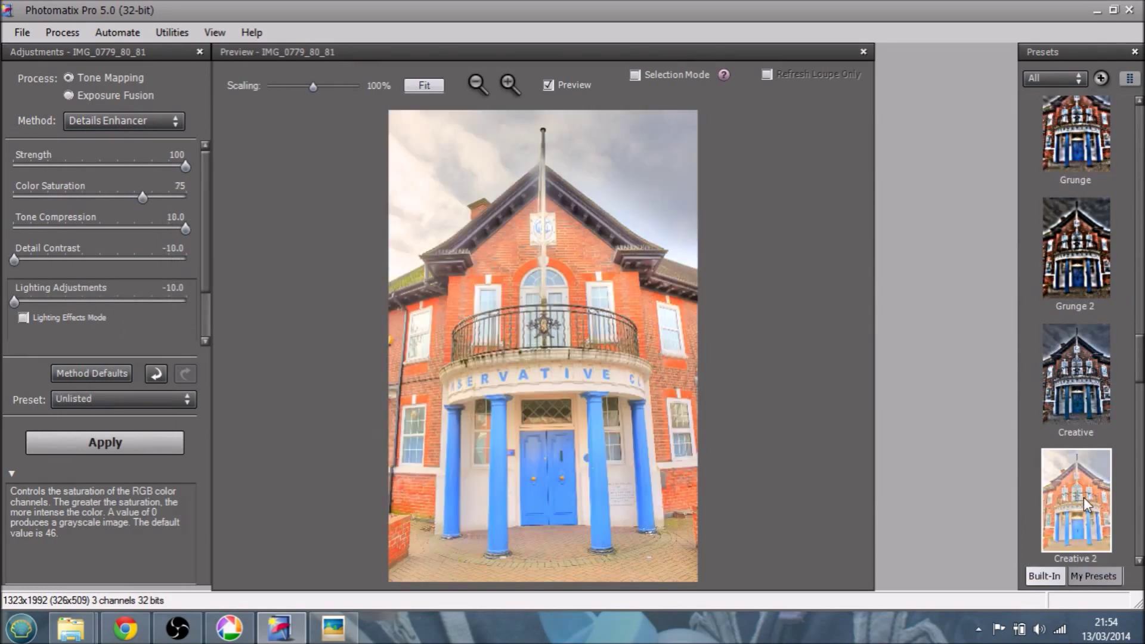
pyautogui.scroll(-1, 1082, 497)
pyautogui.click(1083, 497)
pyautogui.scroll(-1, 1083, 497)
pyautogui.click(1083, 497)
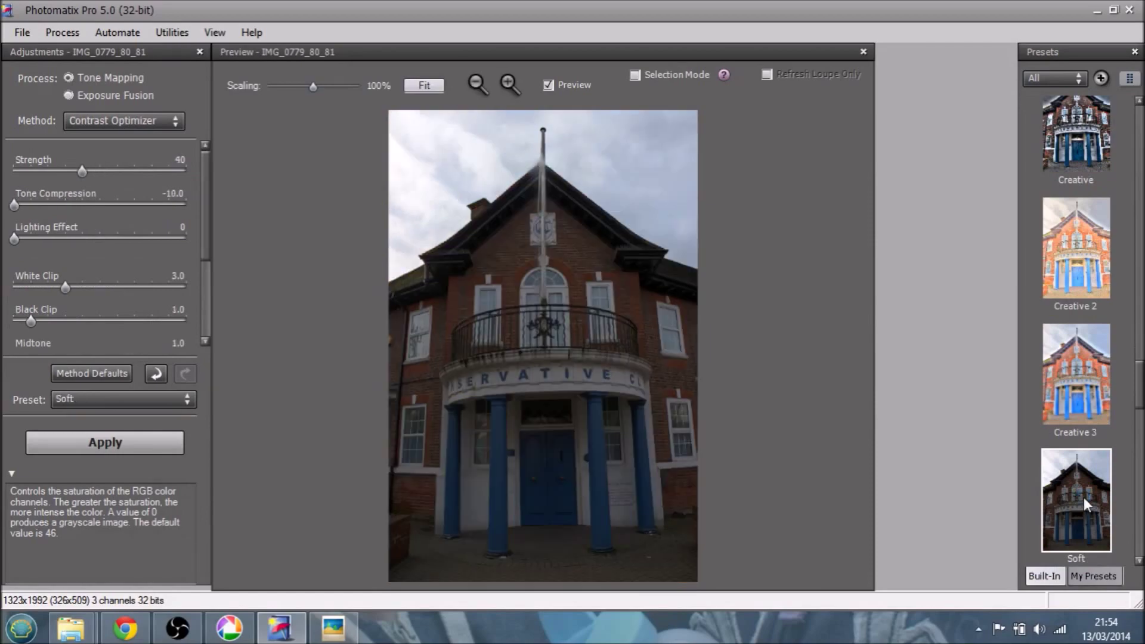
# Step: Preview Soft 2 through Smooth 2, then apply the black-and-white Monochrome preset
pyautogui.scroll(-1, 1083, 497)
pyautogui.click(1082, 497)
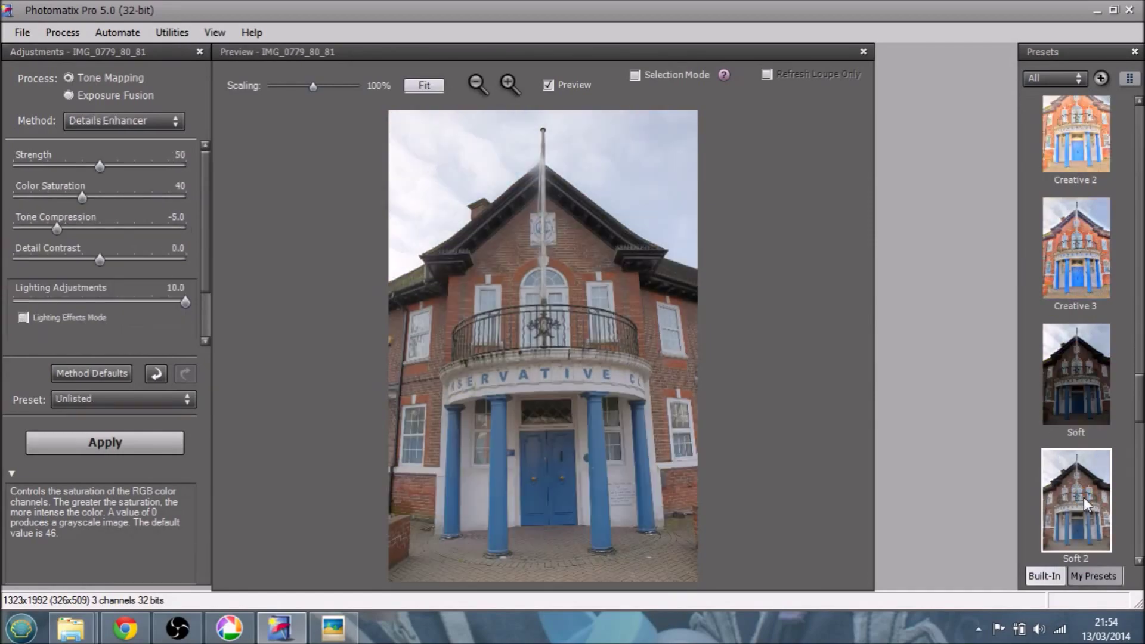
pyautogui.scroll(-1, 1083, 497)
pyautogui.click(1082, 498)
pyautogui.scroll(-1, 1083, 497)
pyautogui.click(1082, 497)
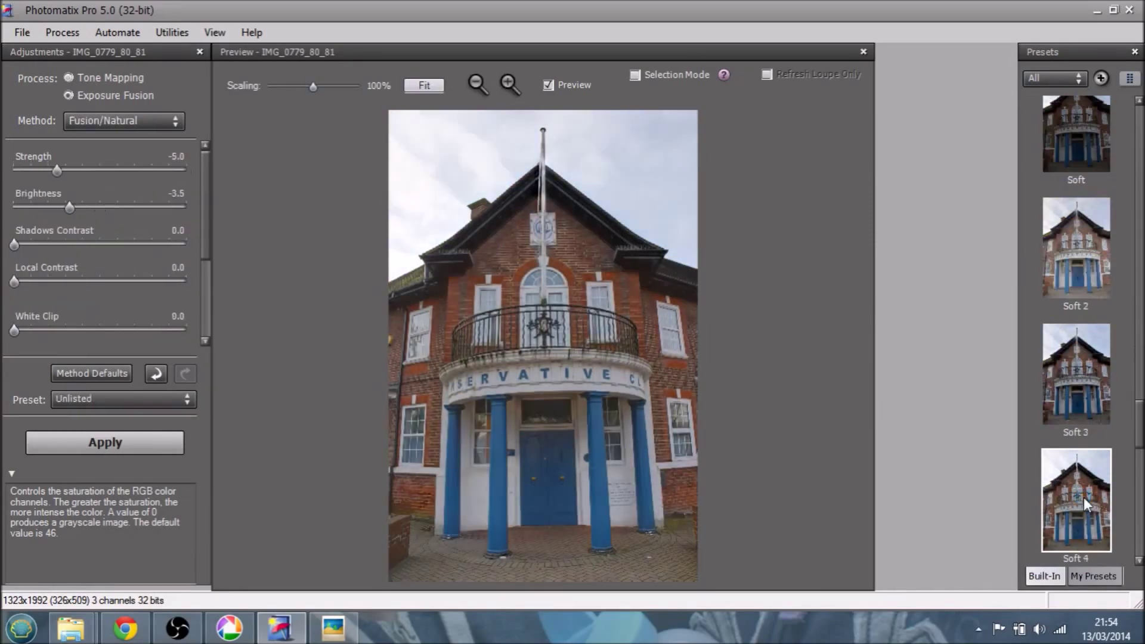
pyautogui.scroll(-1, 1082, 497)
pyautogui.click(1083, 497)
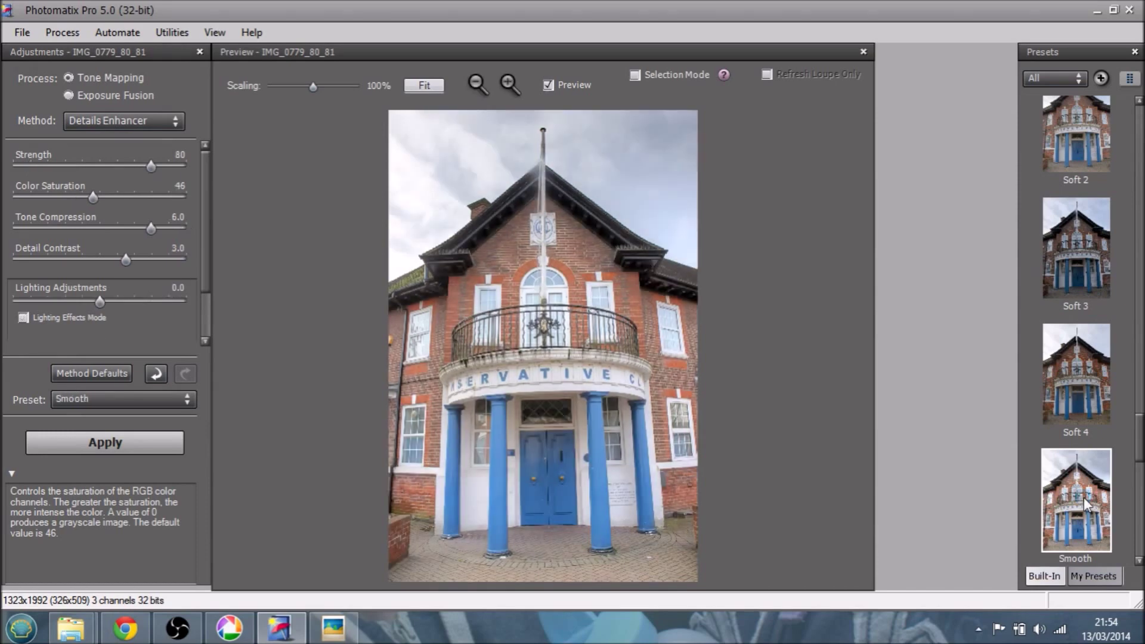
pyautogui.scroll(-1, 1083, 501)
pyautogui.click(1082, 501)
pyautogui.scroll(-1, 1082, 497)
pyautogui.click(1082, 497)
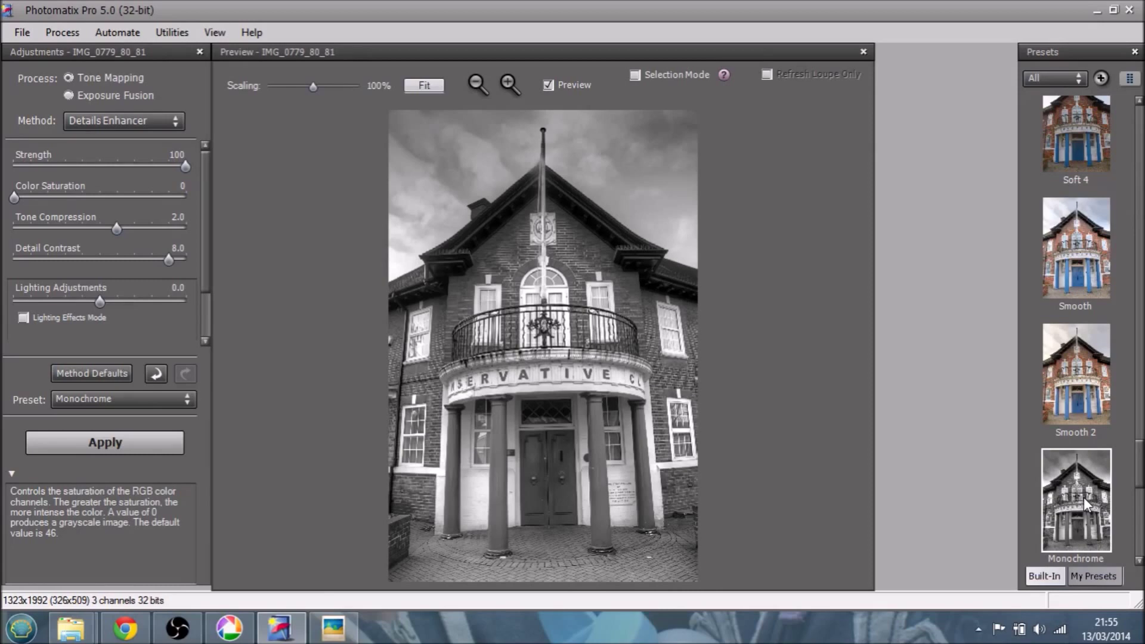
# Step: Apply the Monochrome 2 preset and preview Monochrome 3 for comparison
pyautogui.scroll(-1, 1082, 497)
pyautogui.click(1082, 497)
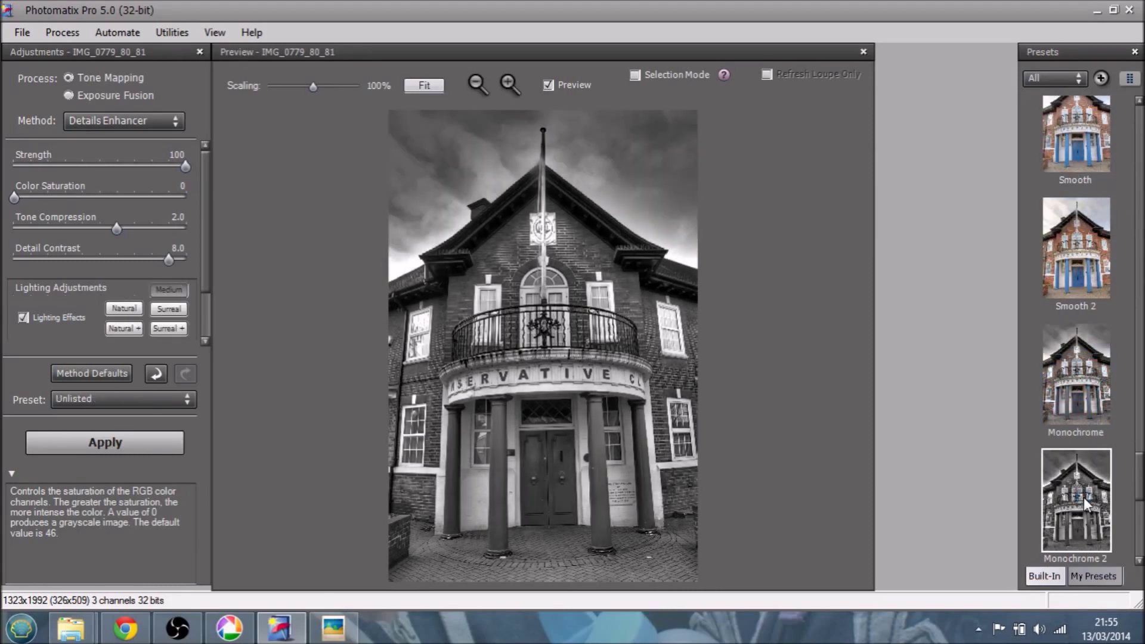
pyautogui.scroll(-1, 1083, 498)
pyautogui.click(1082, 497)
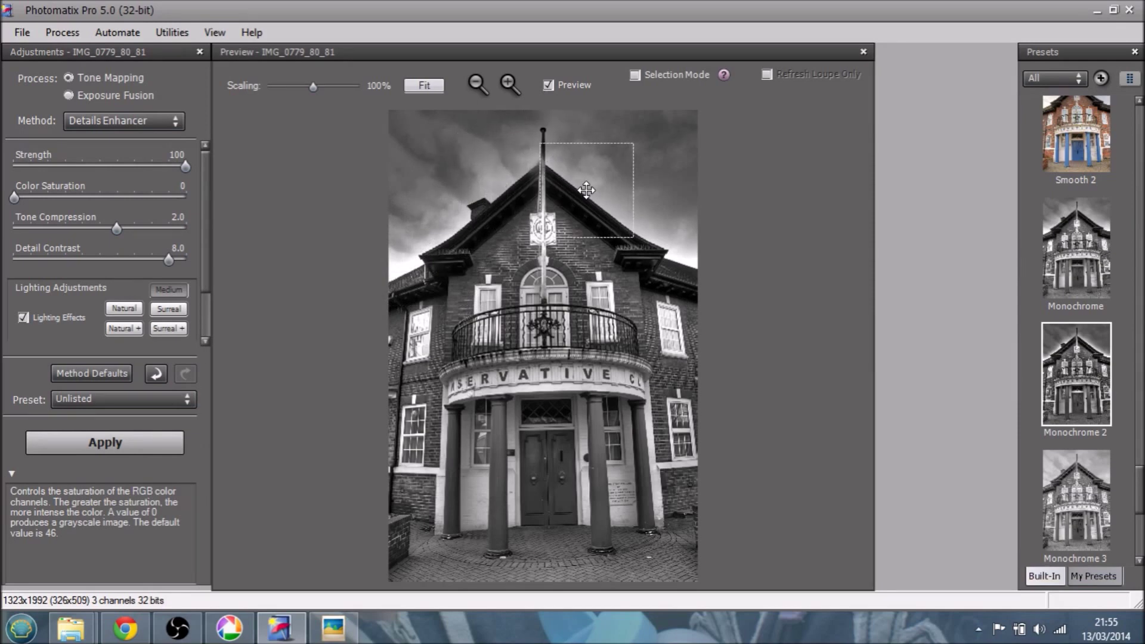
# Step: Inspect the roof edge in the Loupe, then set Strength to 78 and Detail Contrast to 6.2
pyautogui.click(586, 190)
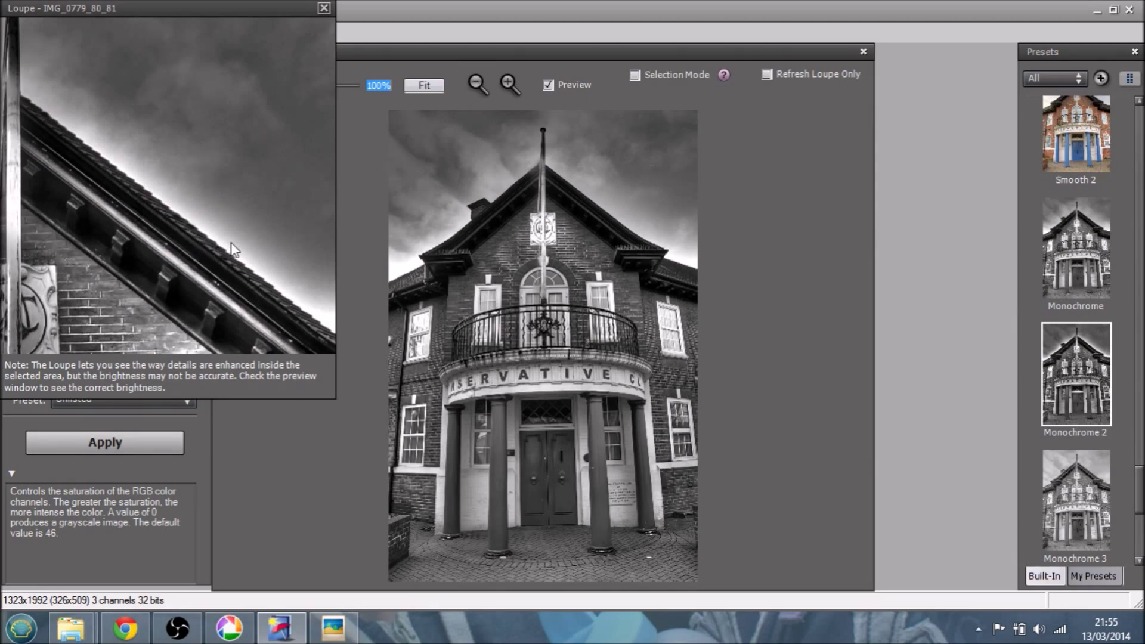
pyautogui.click(324, 8)
pyautogui.click(123, 168)
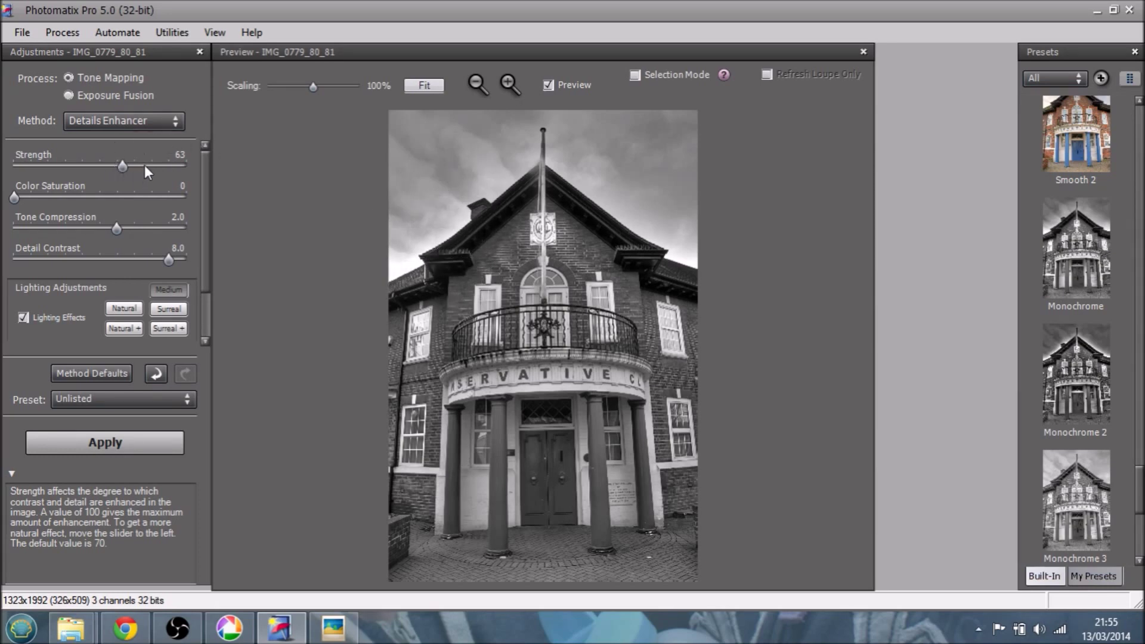
pyautogui.moveTo(140, 162); pyautogui.dragTo(134, 163)
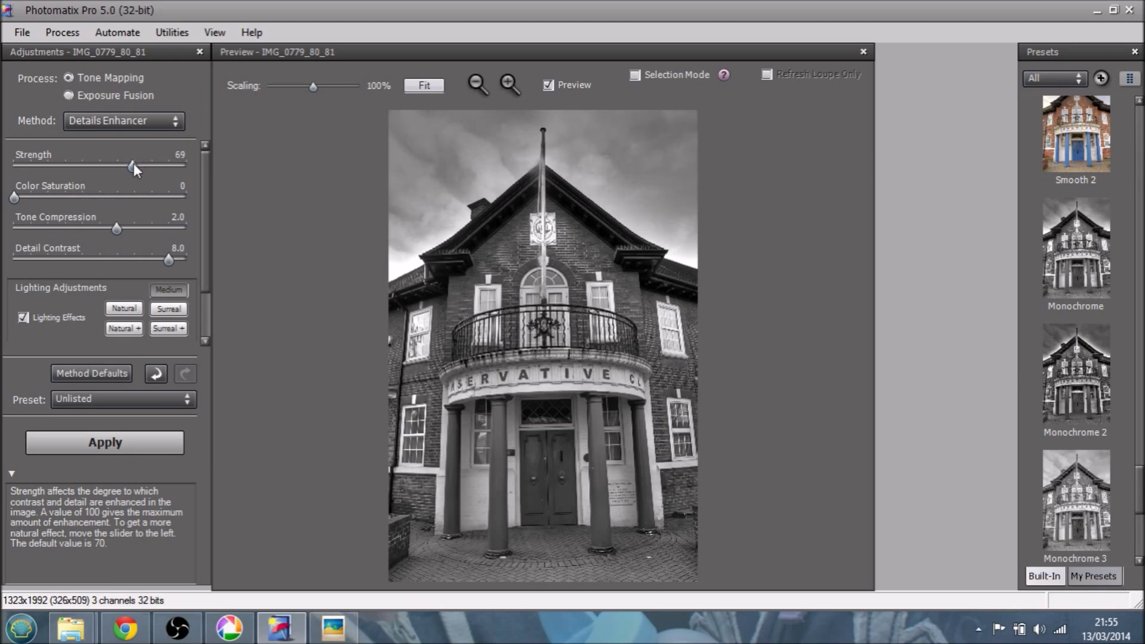
pyautogui.click(147, 166)
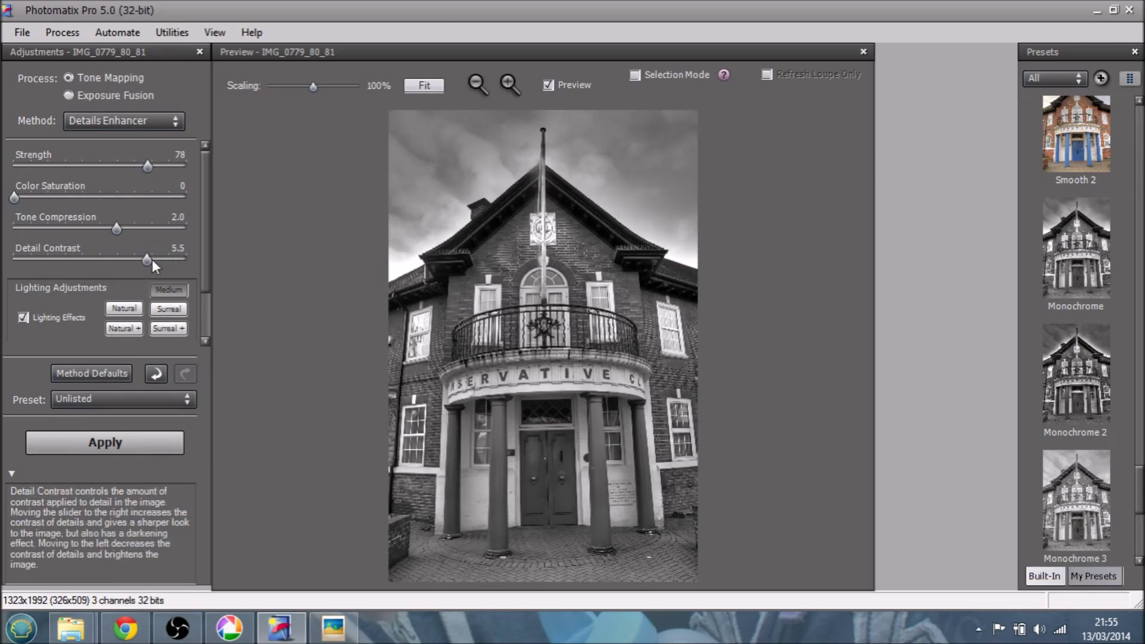
pyautogui.click(153, 260)
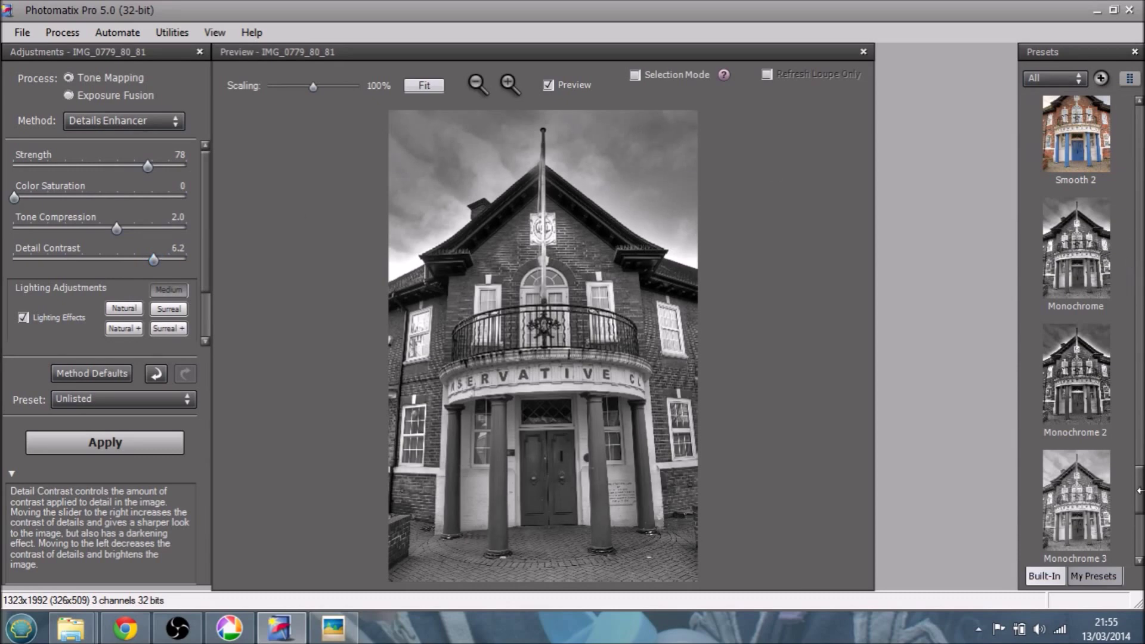
pyautogui.moveTo(1138, 492)
pyautogui.mouseDown()
pyautogui.moveTo(1138, 119)
pyautogui.moveTo(1139, 180)
pyautogui.mouseUp()
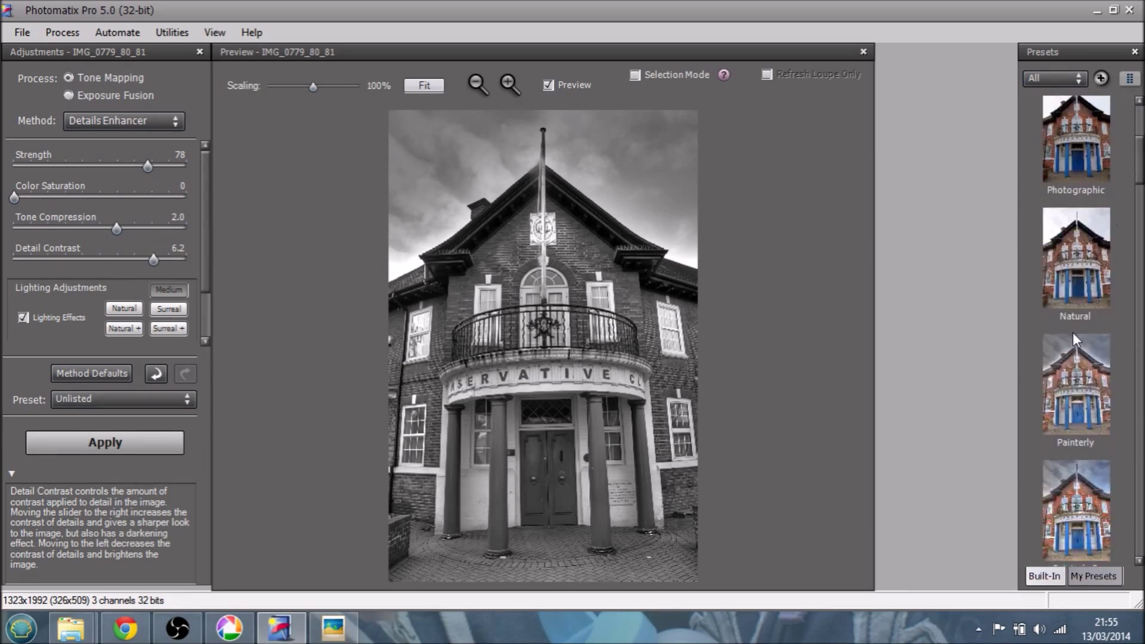
# Step: Tone map the image with the Painterly preset, Strength lowered to 75
pyautogui.click(1073, 372)
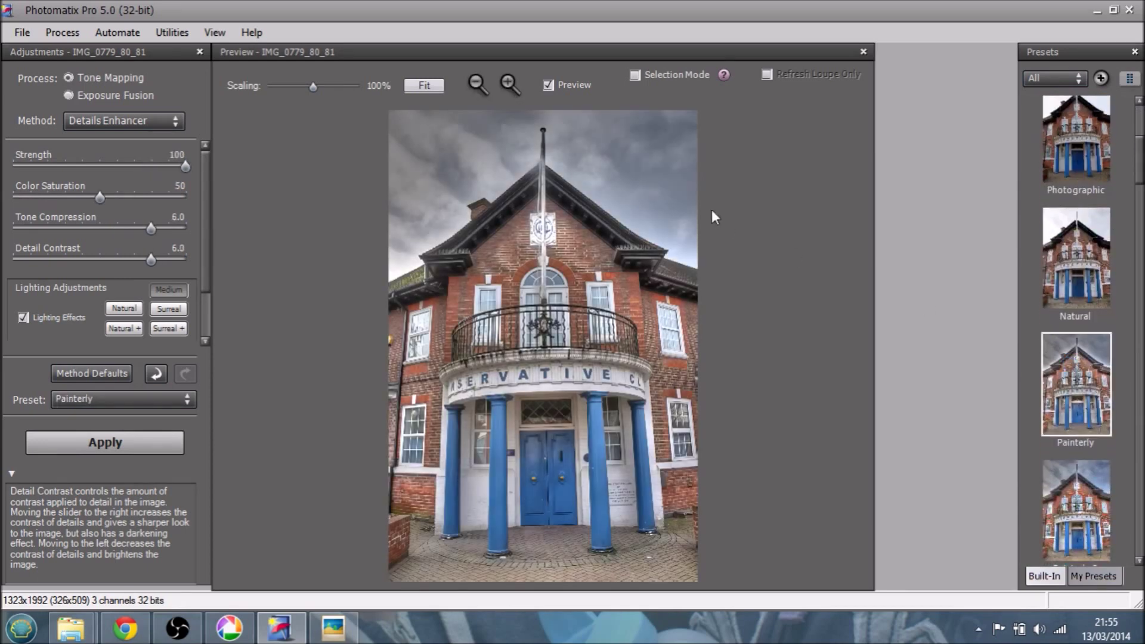
pyautogui.click(163, 168)
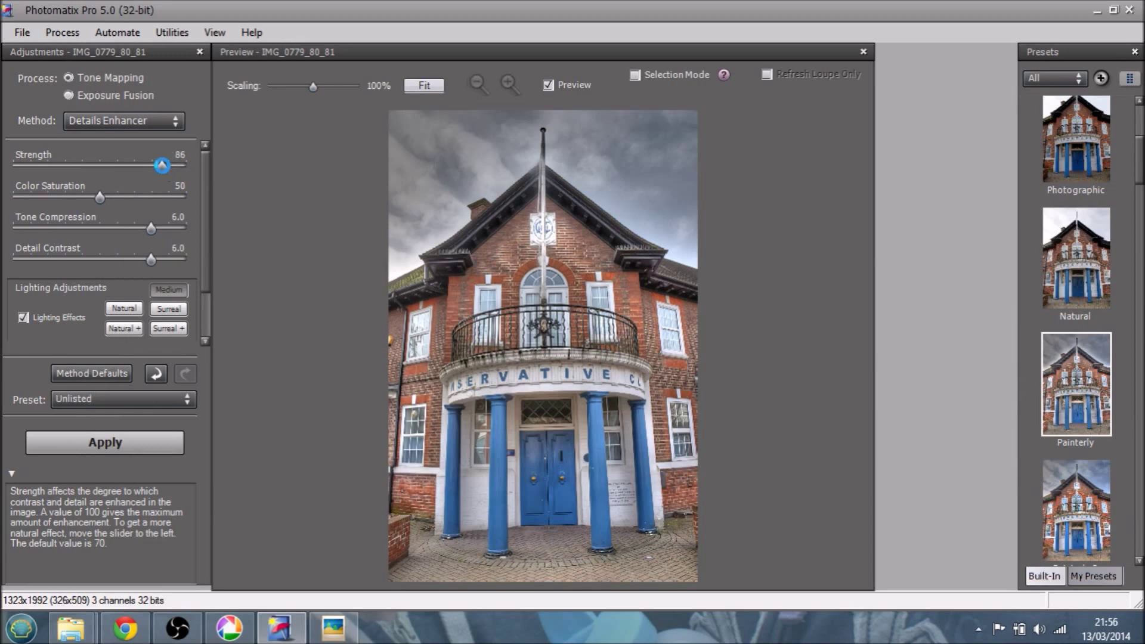
pyautogui.click(144, 167)
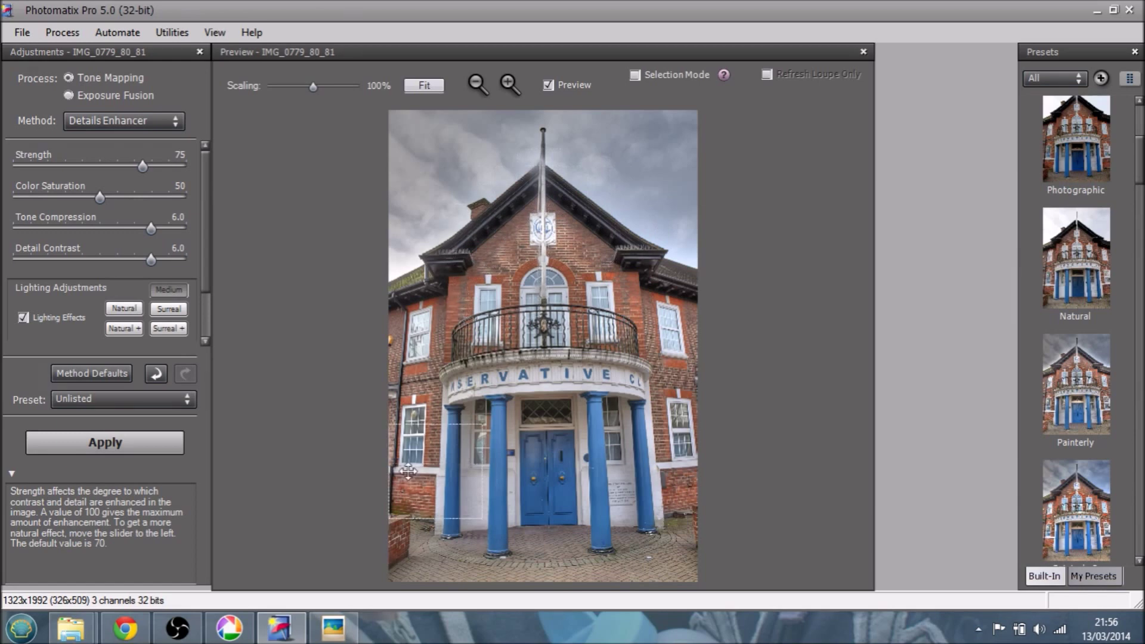
pyautogui.click(159, 442)
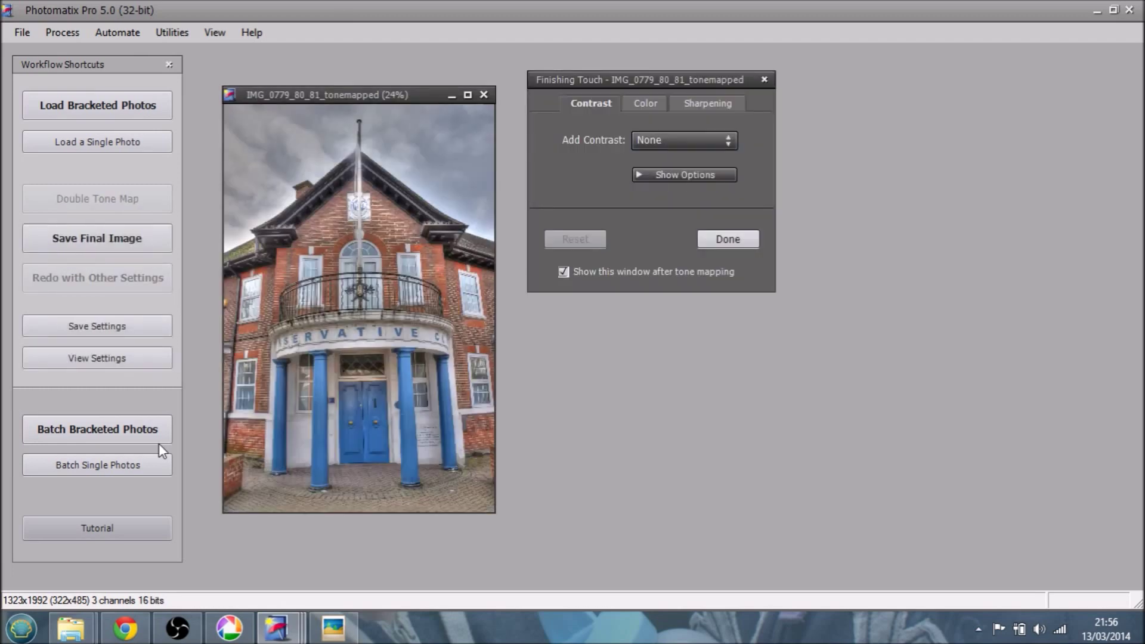
# Step: Add Mild Contrast to the colour result and begin saving the final image
pyautogui.click(723, 139)
pyautogui.click(698, 182)
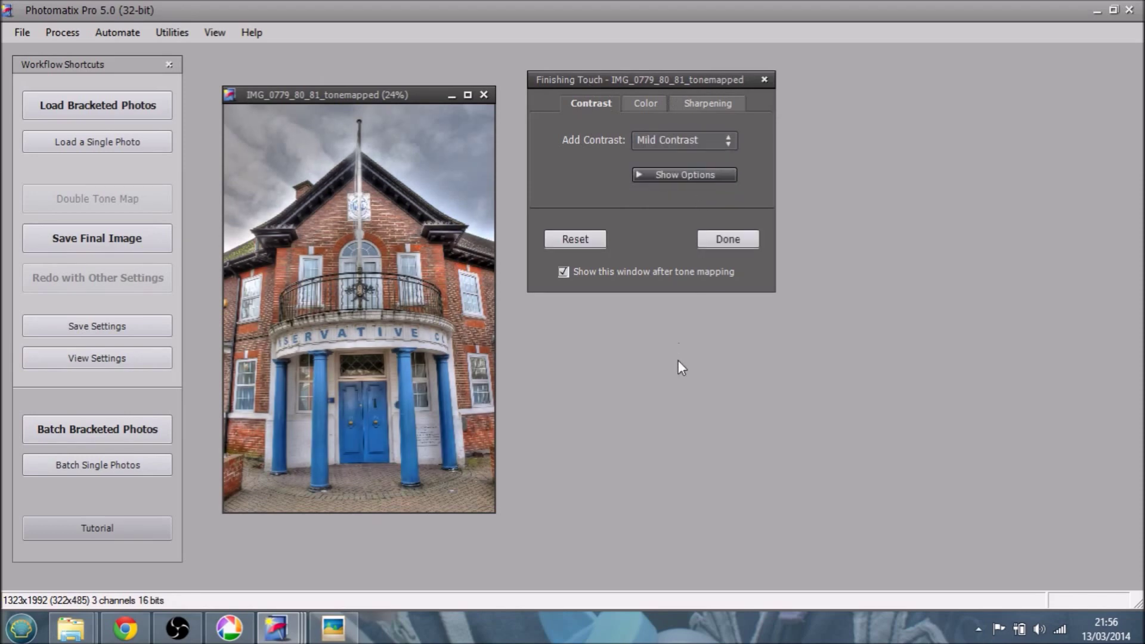
pyautogui.click(113, 237)
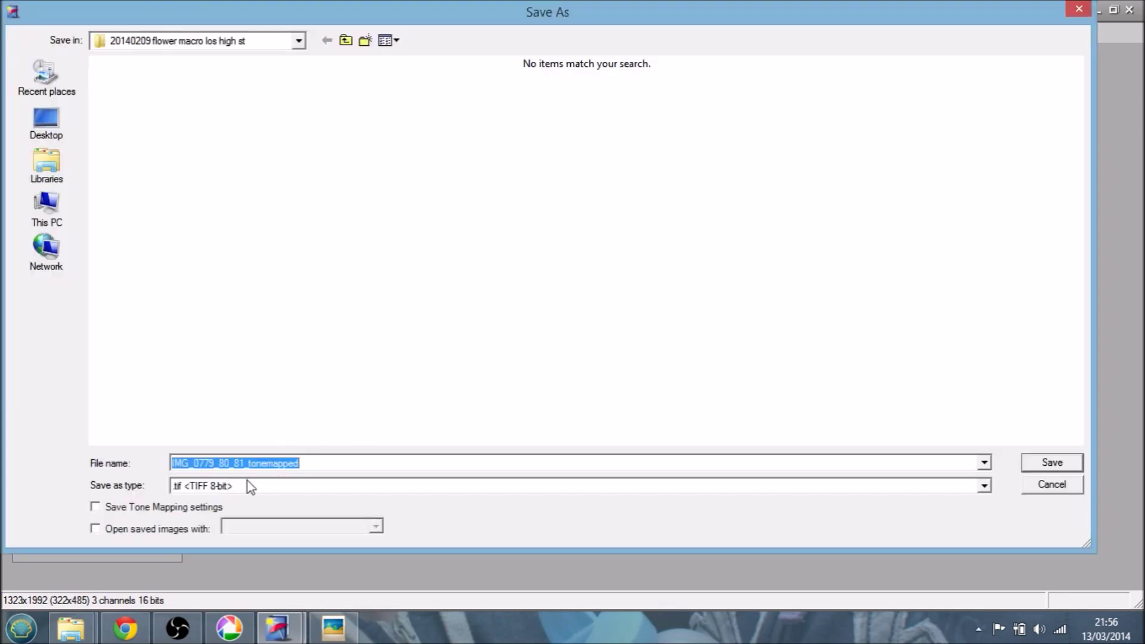
# Step: Save the colour version as the TIFF 8-bit file IMG_0779_80_81_tonemapped.tif
pyautogui.click(983, 485)
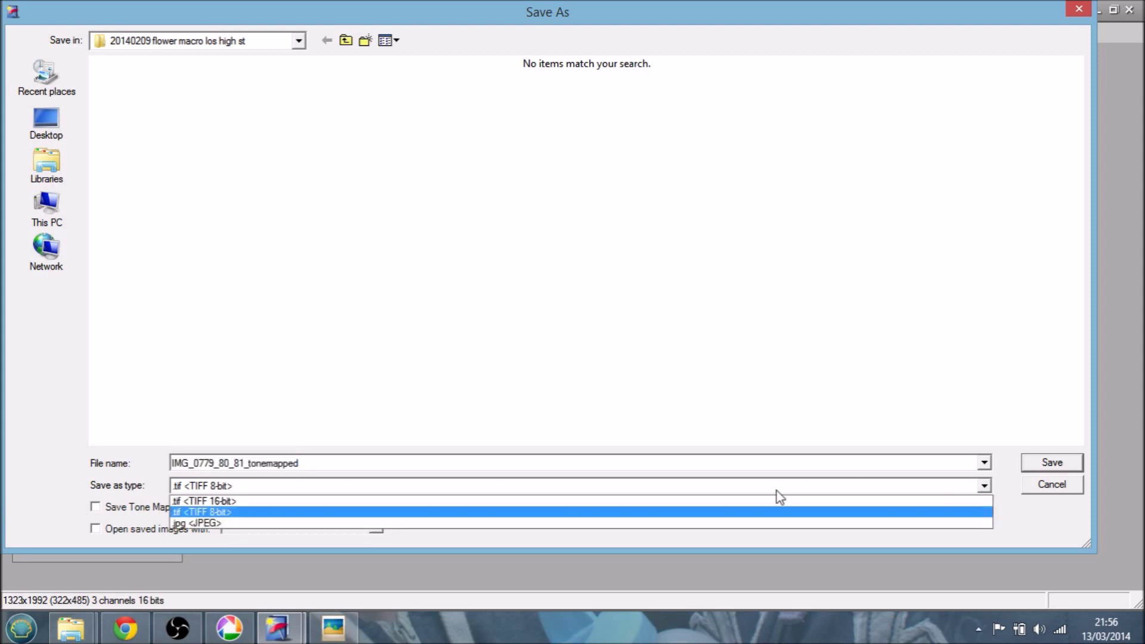
pyautogui.click(231, 514)
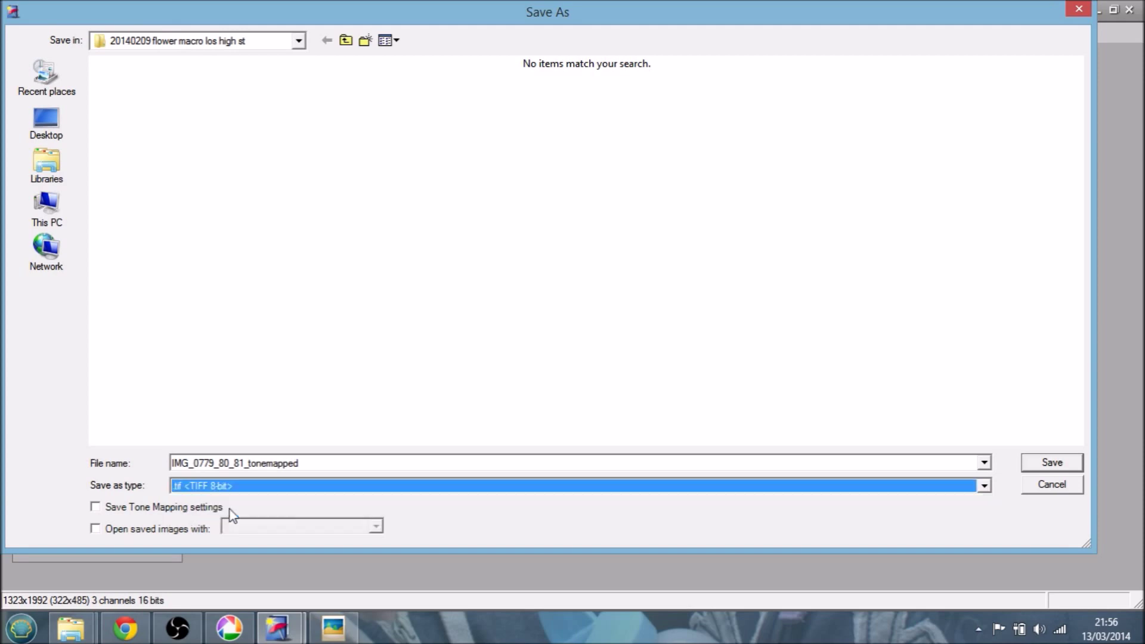
pyautogui.click(1043, 468)
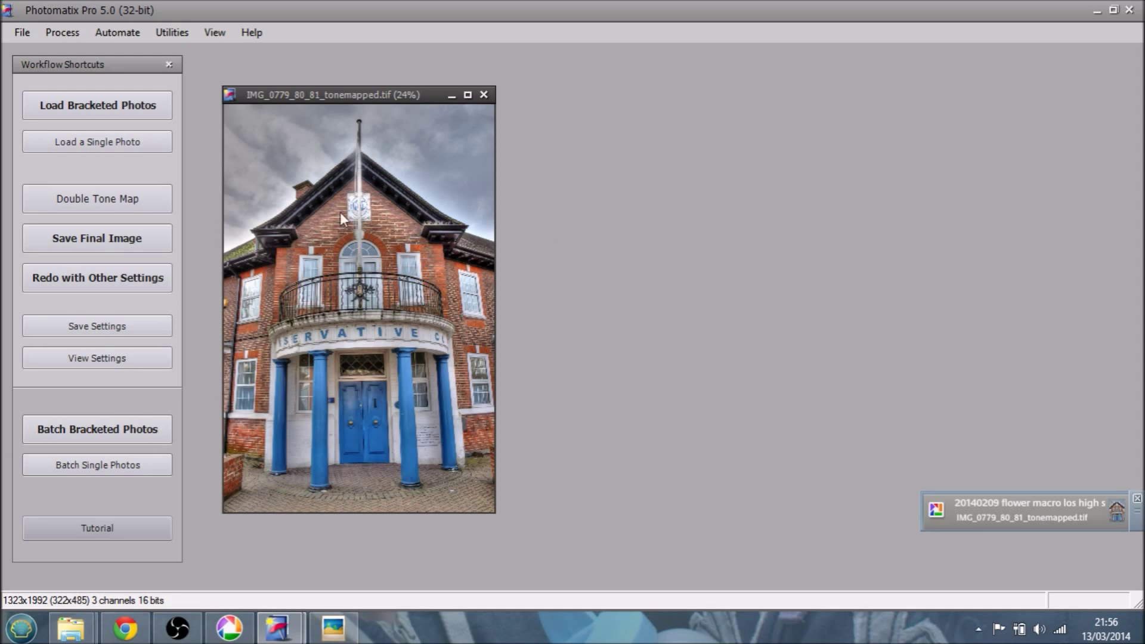
# Step: Go back to tone-mapping settings, close the Histogram, and scroll down the preset list
pyautogui.click(98, 278)
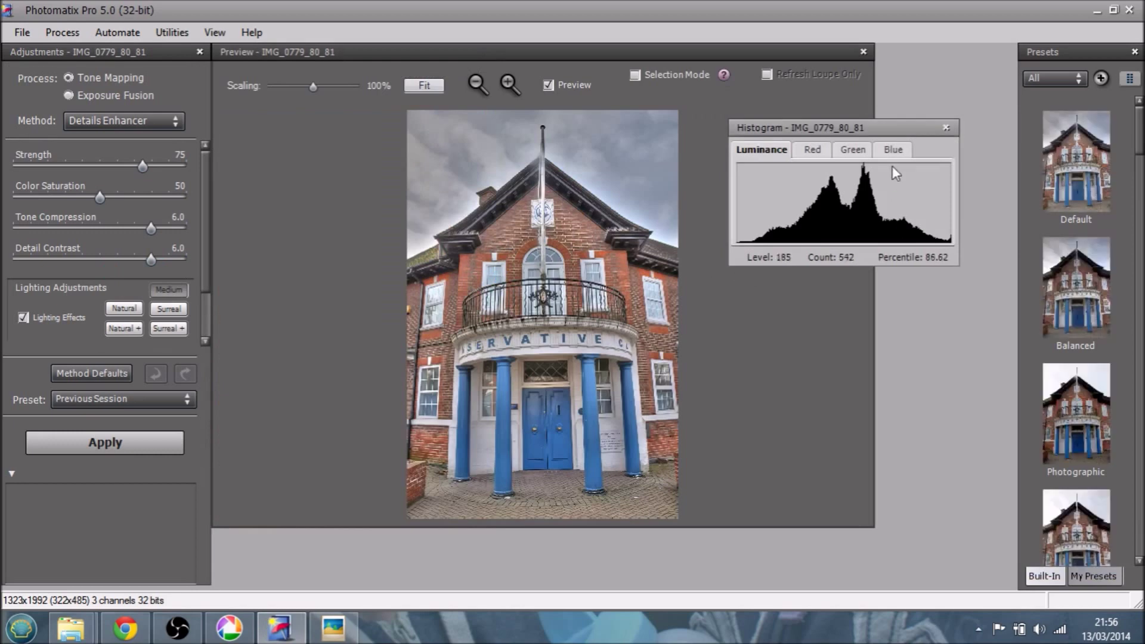
pyautogui.click(946, 128)
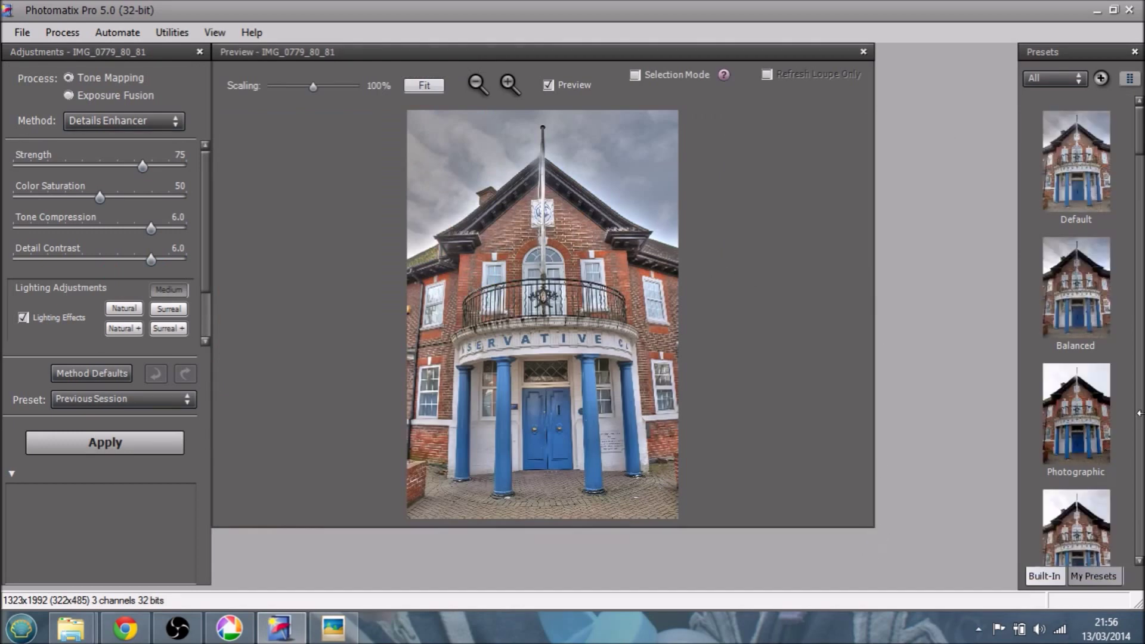
pyautogui.moveTo(1139, 134); pyautogui.dragTo(1139, 292)
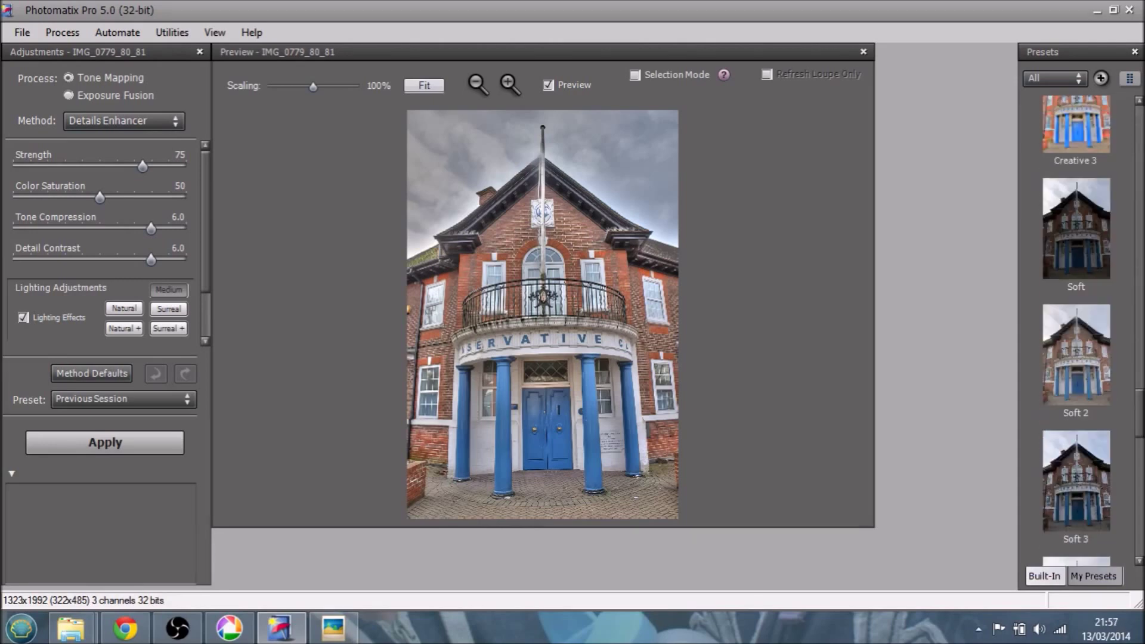
pyautogui.moveTo(1139, 412); pyautogui.dragTo(1139, 438)
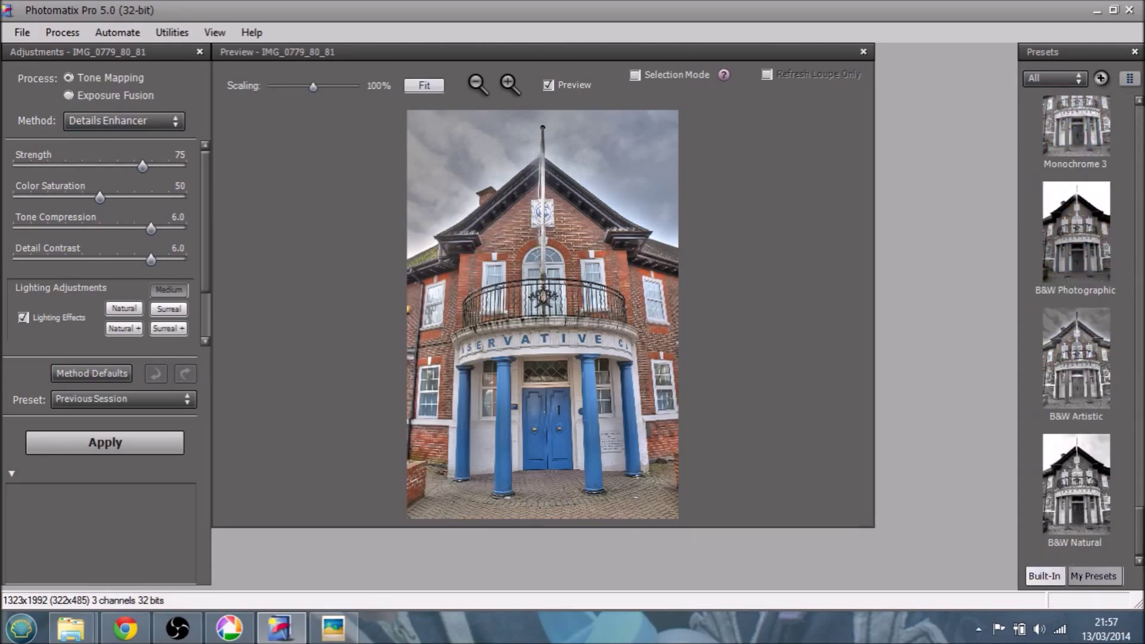
pyautogui.moveTo(1139, 559); pyautogui.dragTo(1135, 512)
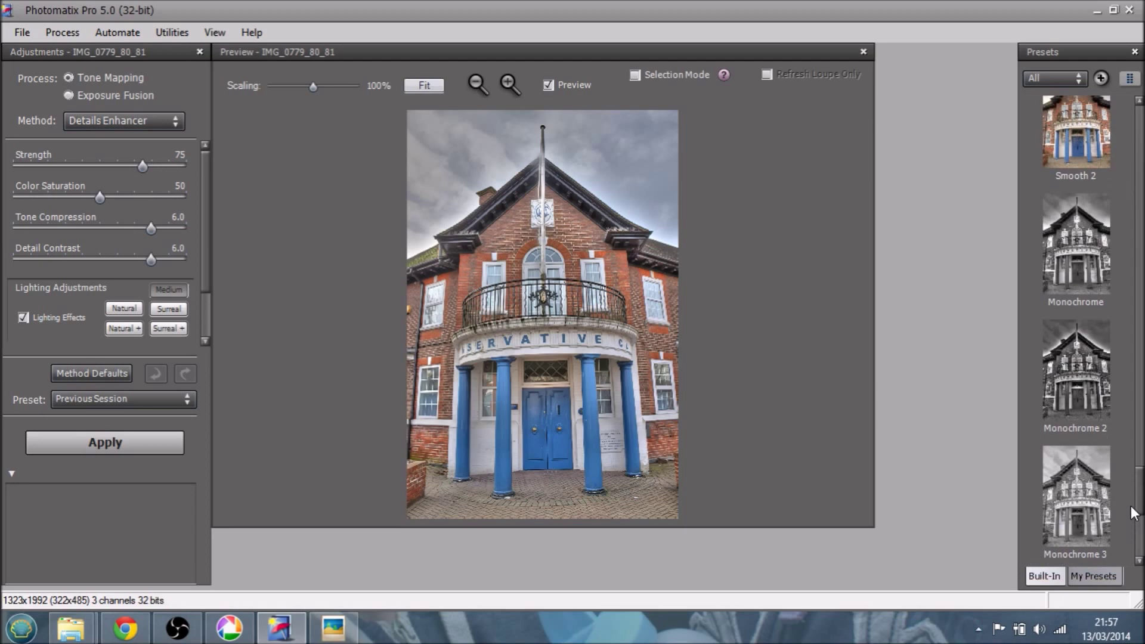
# Step: Compare Monochrome, Monochrome 2, Monochrome 3 and B&W Photographic presets, then tone map with Monochrome
pyautogui.click(1082, 289)
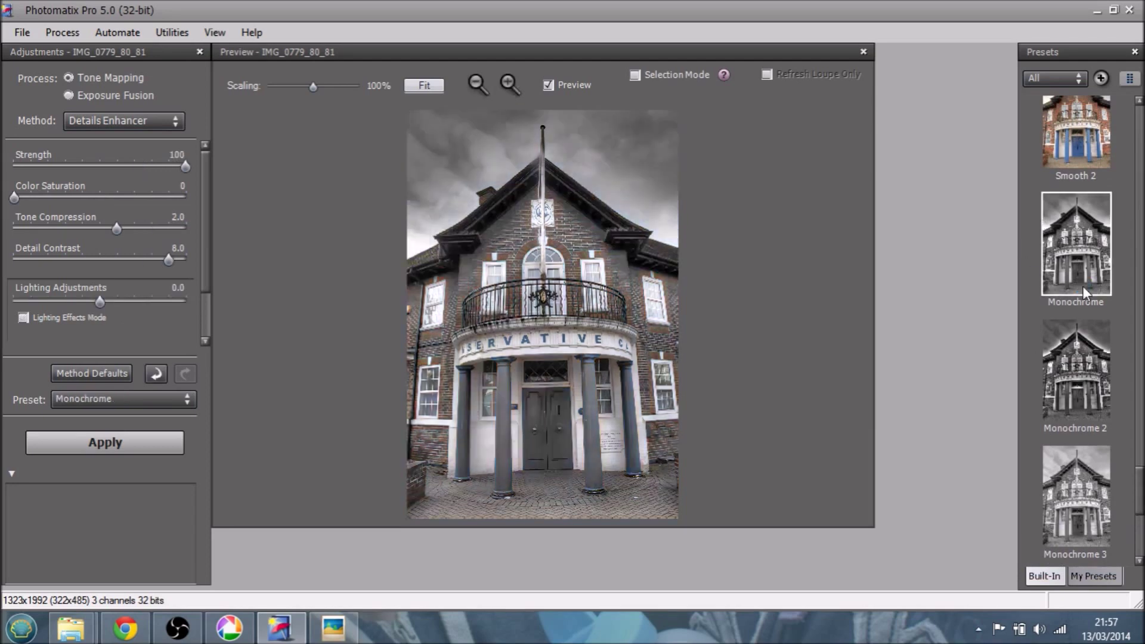
pyautogui.press('Down')
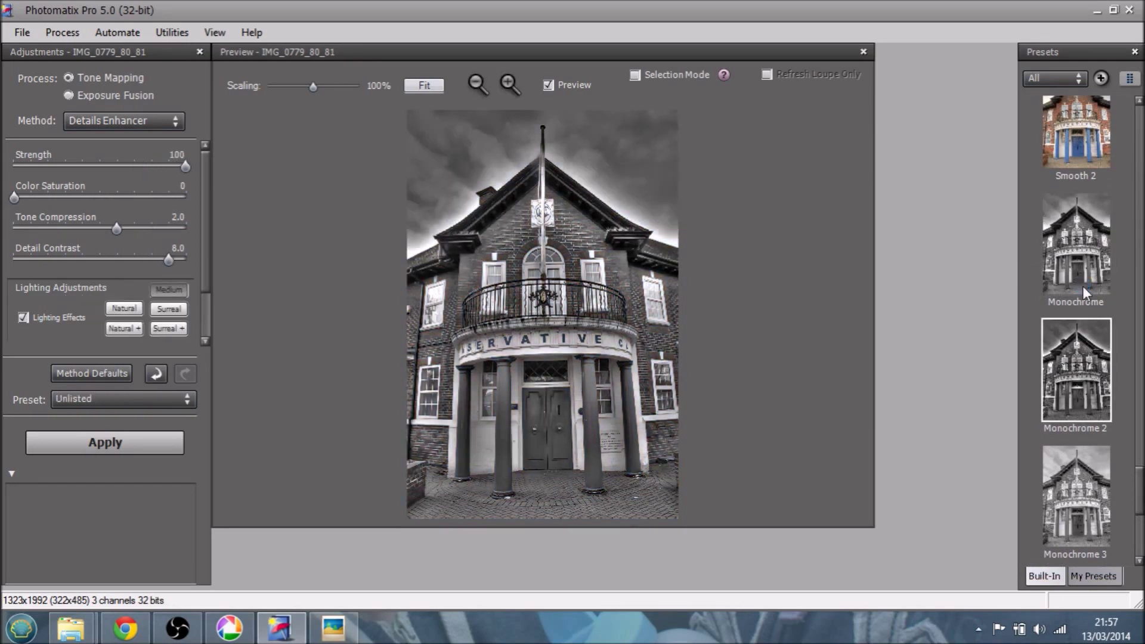
pyautogui.press('Down')
pyautogui.press('Up')
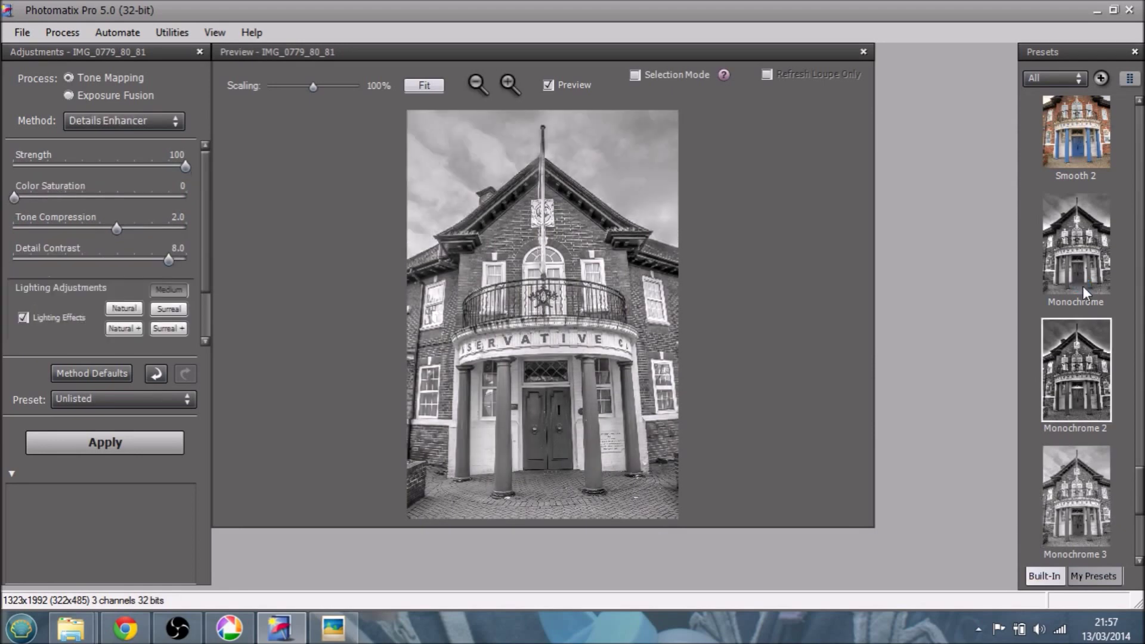
pyautogui.press('Down')
pyautogui.press('Down')
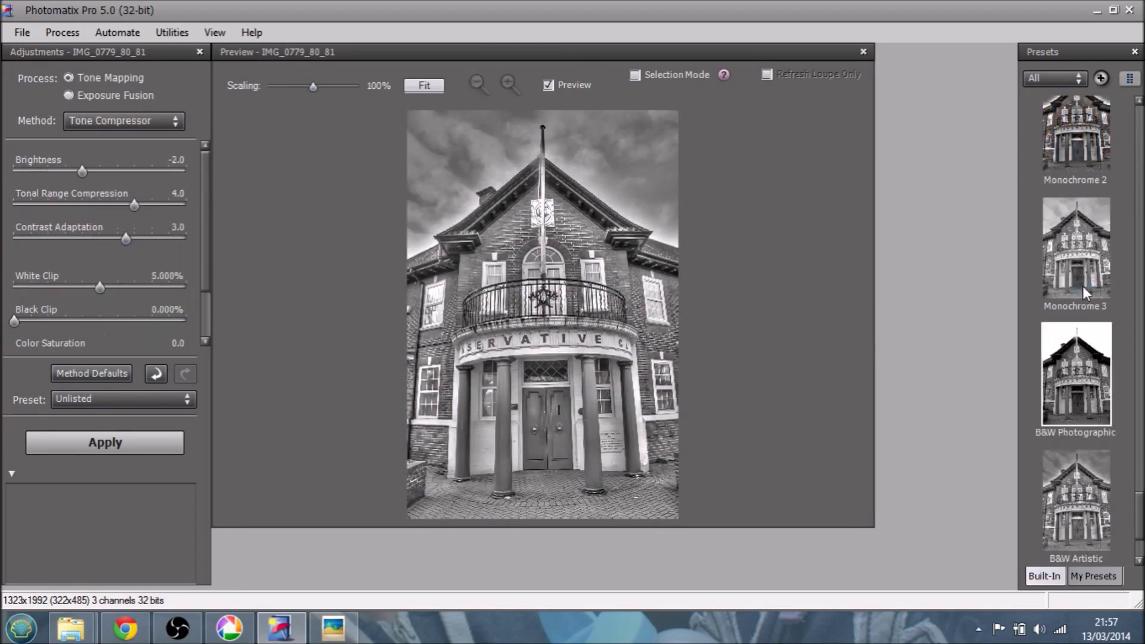
pyautogui.press('Up')
pyautogui.press('Up')
pyautogui.press('Up')
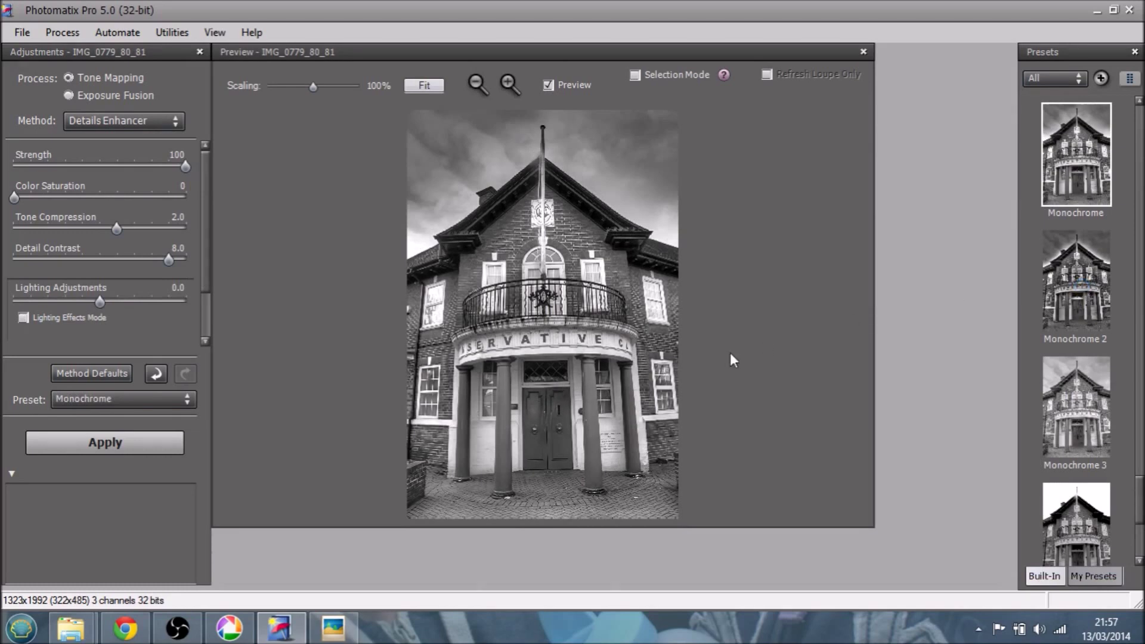
pyautogui.click(112, 441)
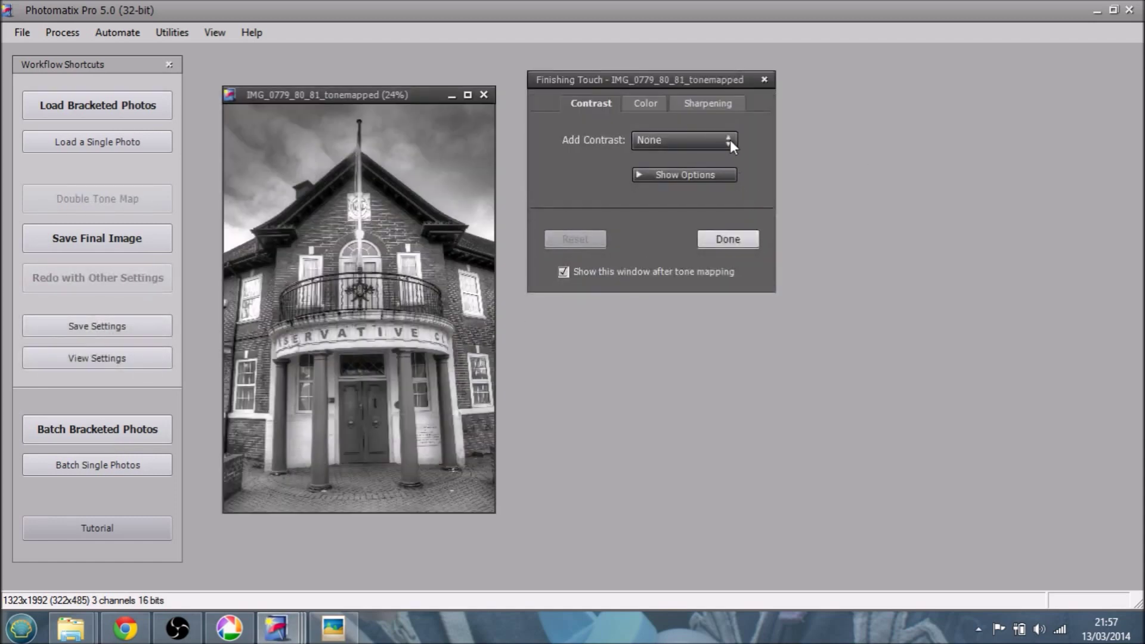
# Step: Add Mild Contrast to the black-and-white image, reviewing the Color and Sharpening tabs
pyautogui.click(729, 139)
pyautogui.click(695, 187)
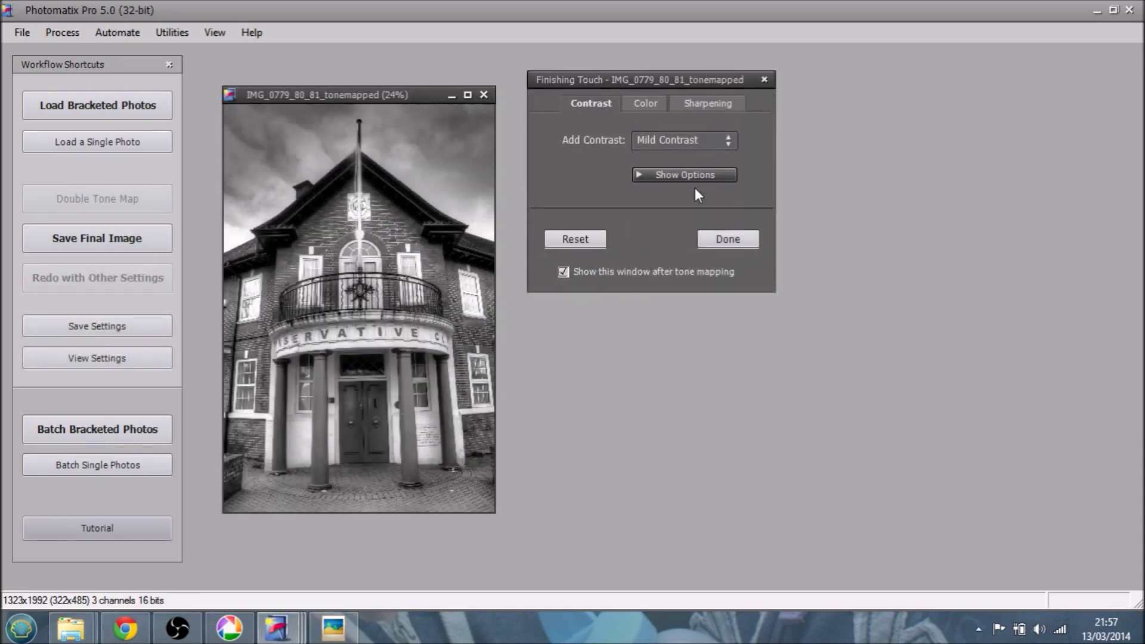
pyautogui.click(646, 103)
pyautogui.click(707, 100)
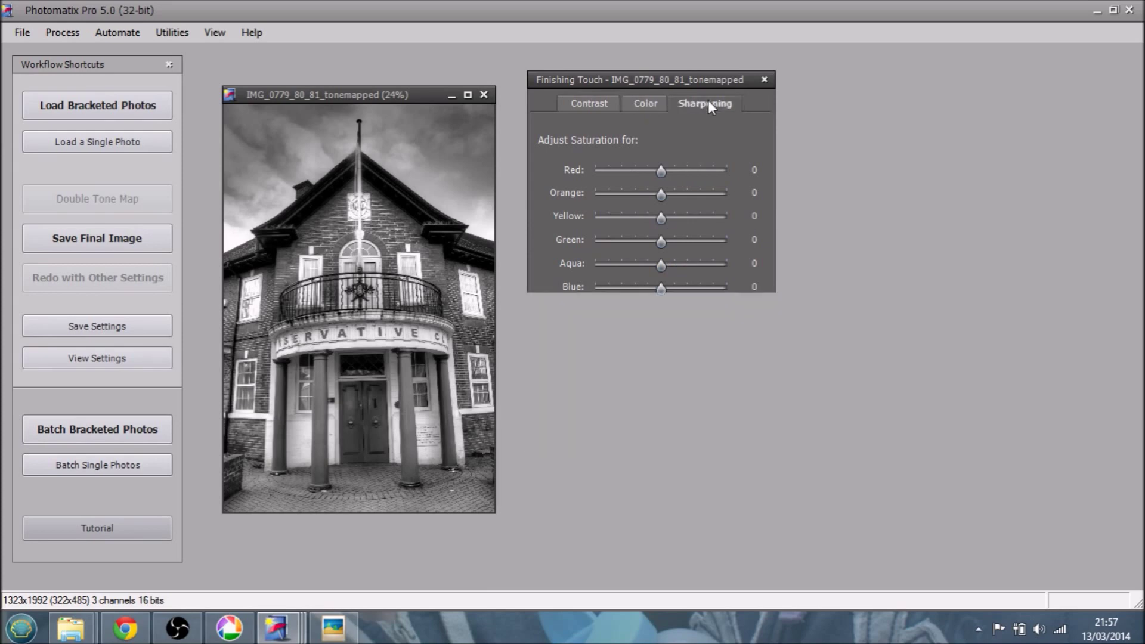
pyautogui.click(579, 108)
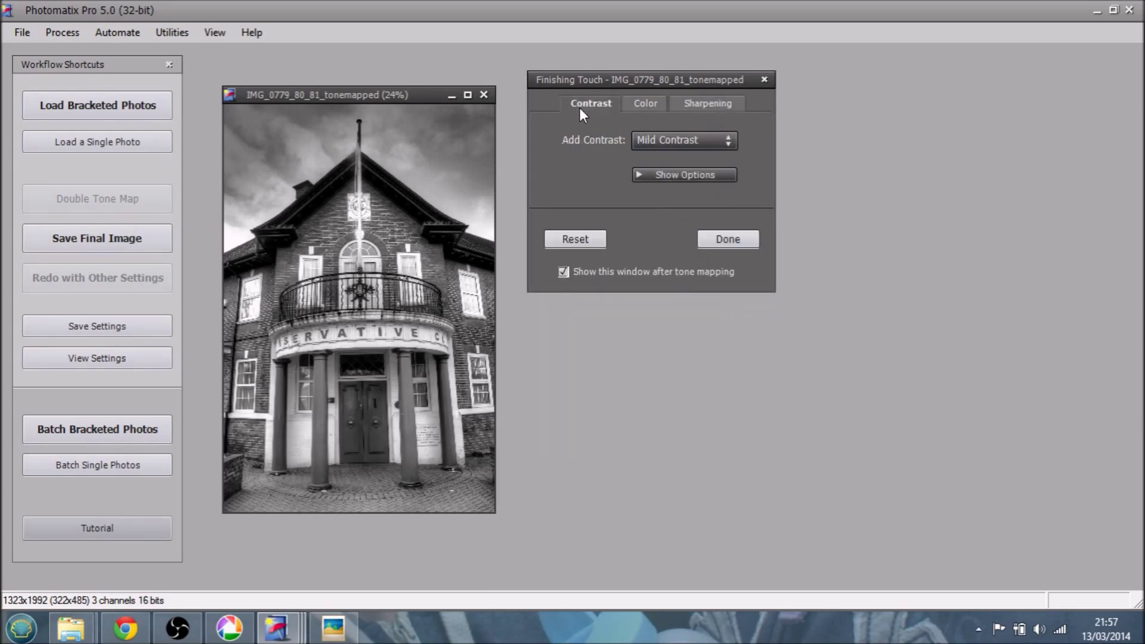
# Step: Save the black-and-white version as 'IMG_0779_80_81_tonemapped b and w.tif' and switch to Chrome
pyautogui.click(132, 245)
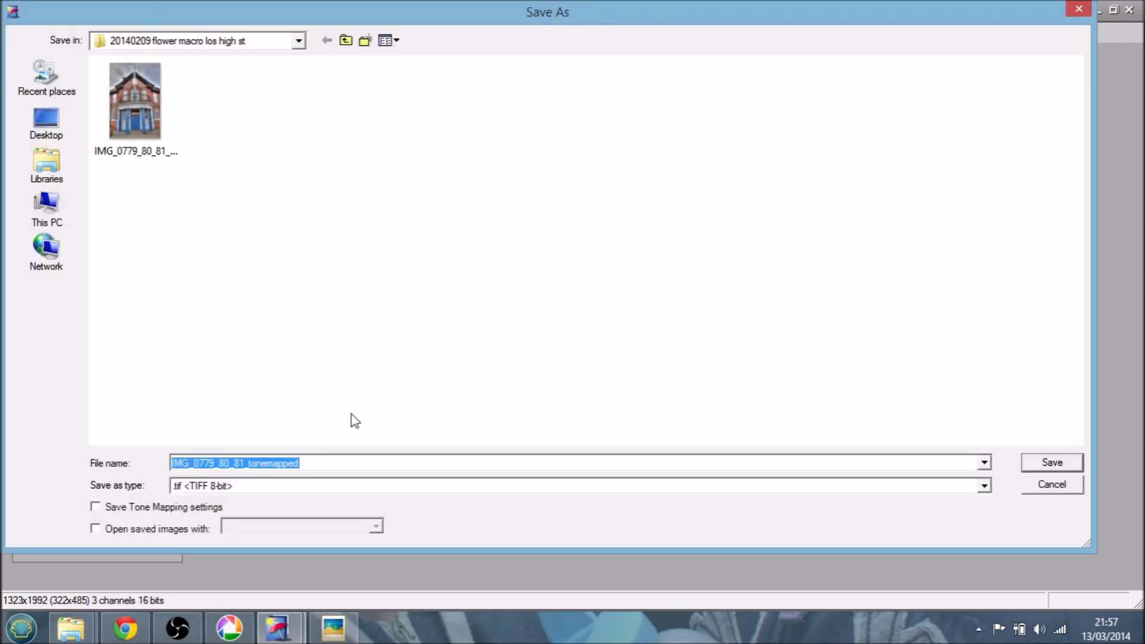
pyautogui.write('b')
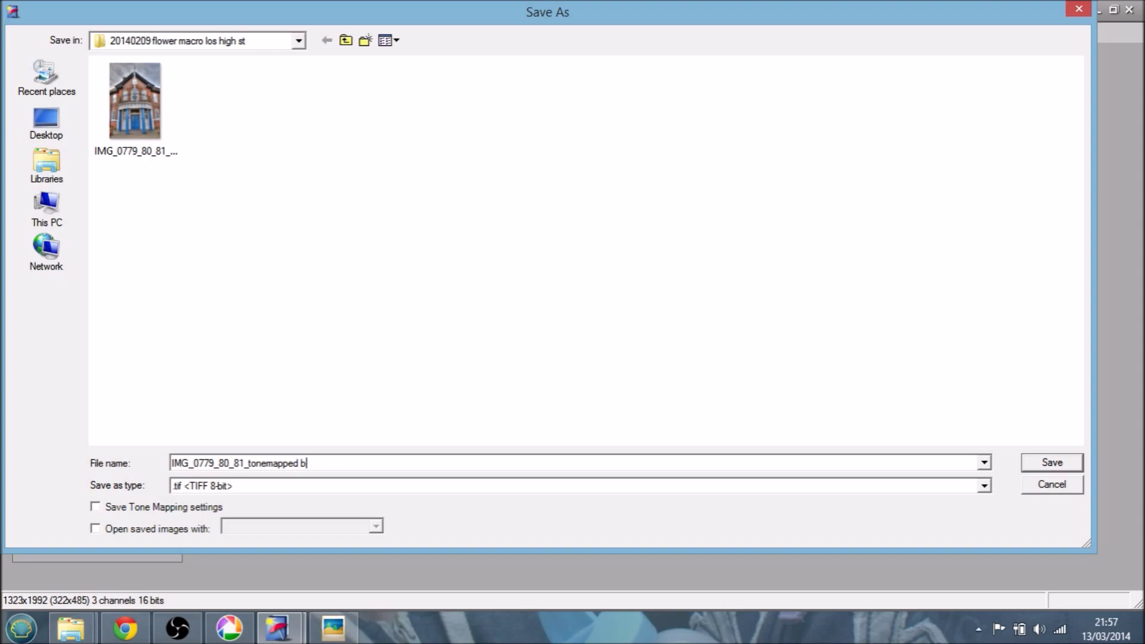
pyautogui.write(' and w')
pyautogui.click(1042, 460)
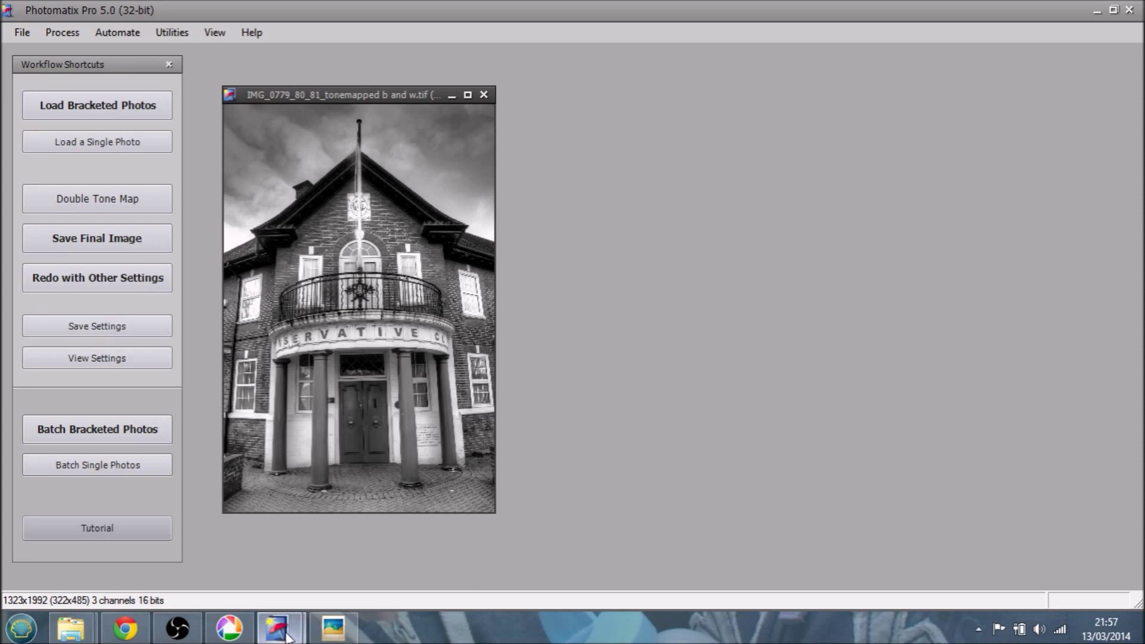
pyautogui.moveTo(287, 635)
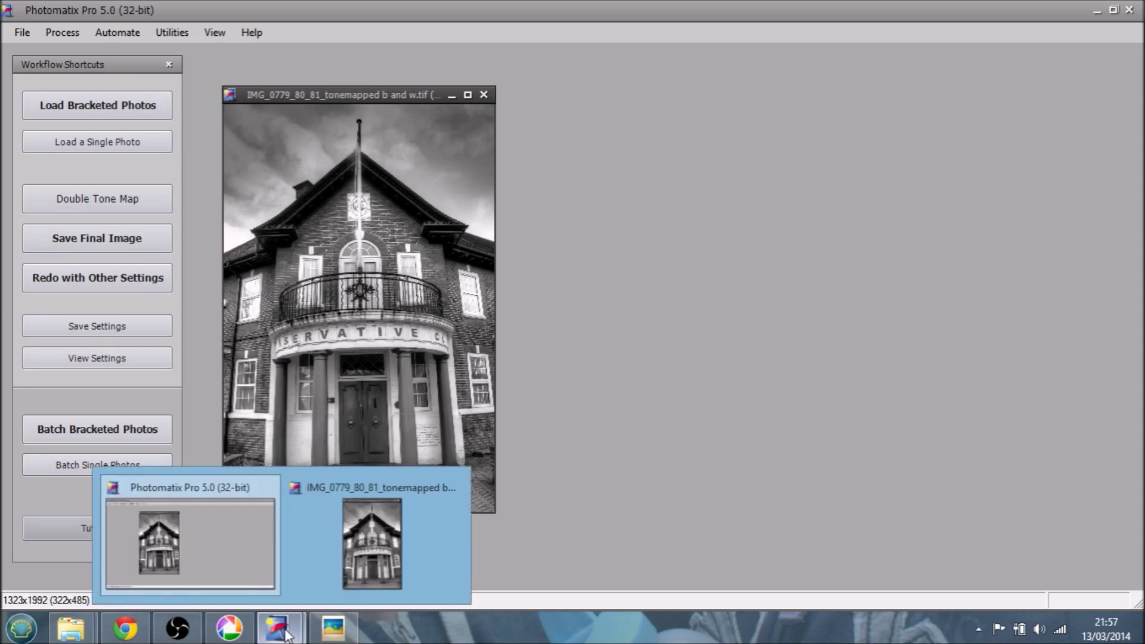
pyautogui.click(129, 634)
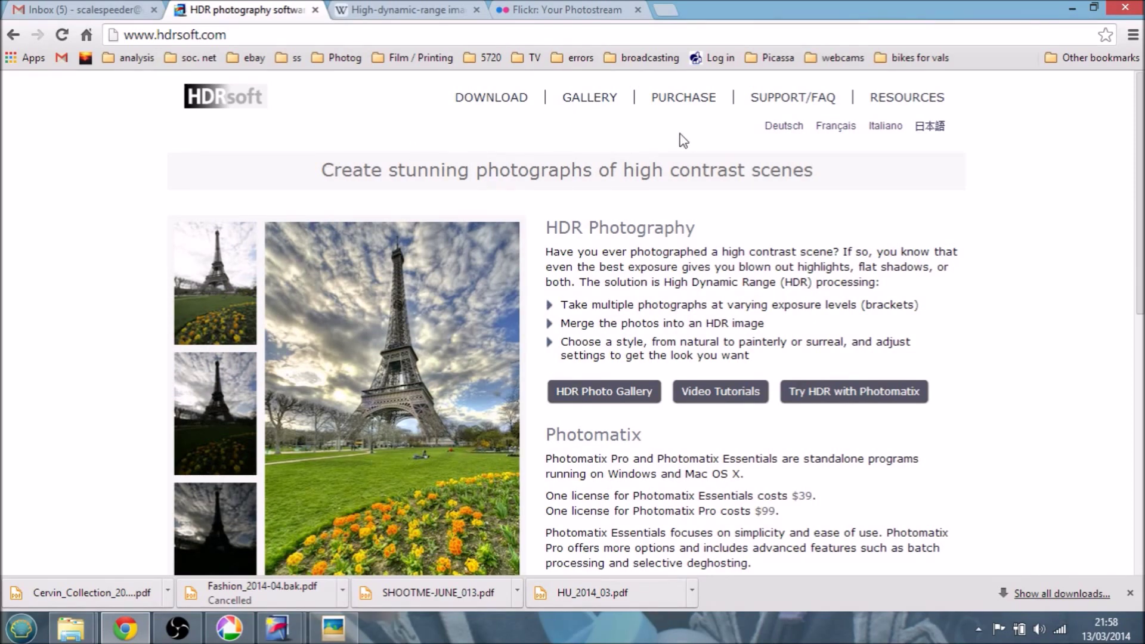
# Step: Go to the hdrsoft.com Purchase page showing Photomatix Pro 5 pricing
pyautogui.click(679, 101)
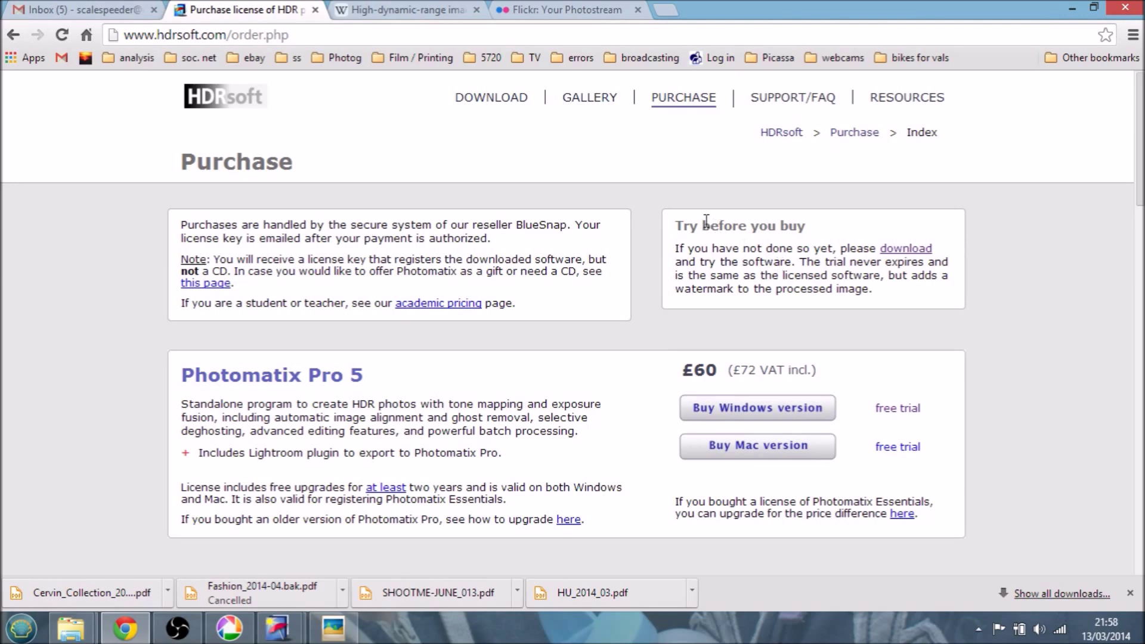
# Step: Visit the hdrsoft Download page, then return home via the HDRsoft logo
pyautogui.click(501, 102)
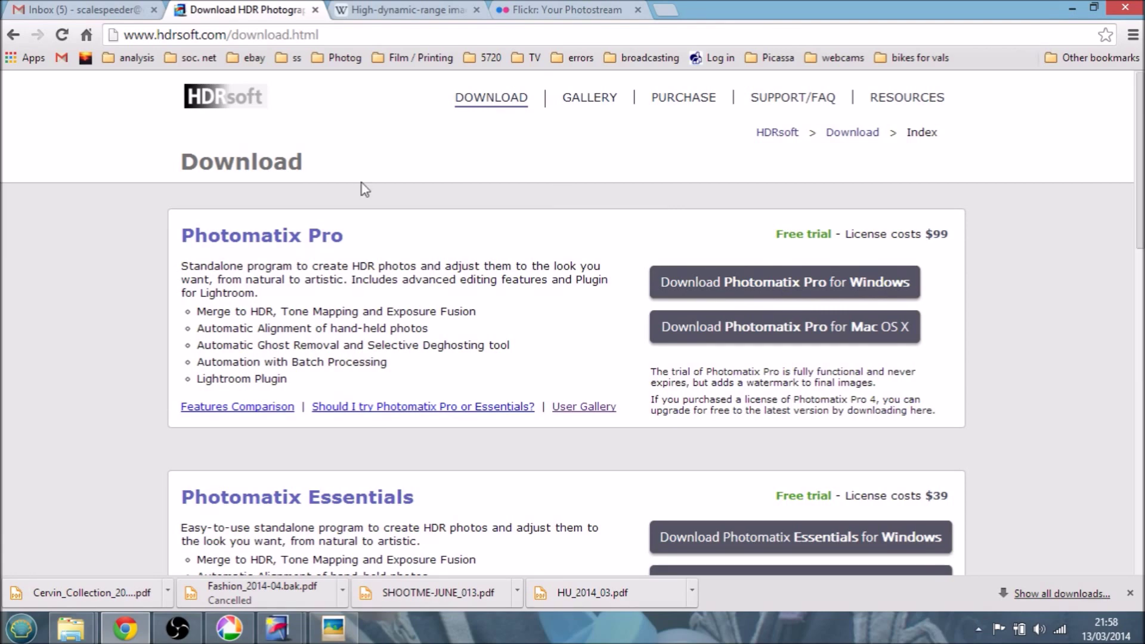
pyautogui.click(202, 102)
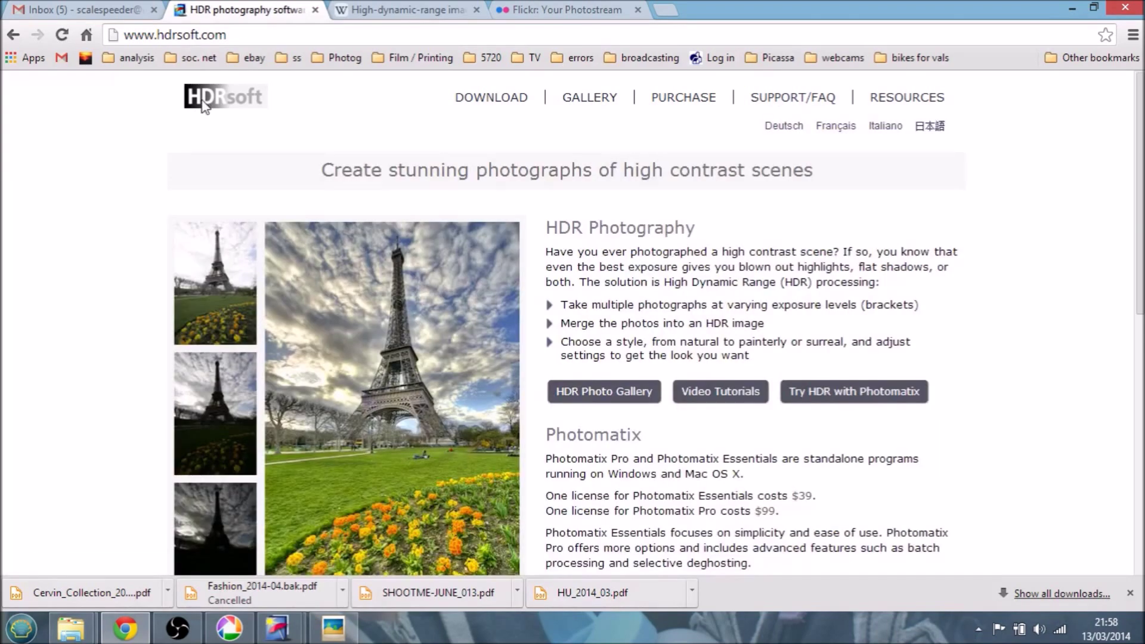